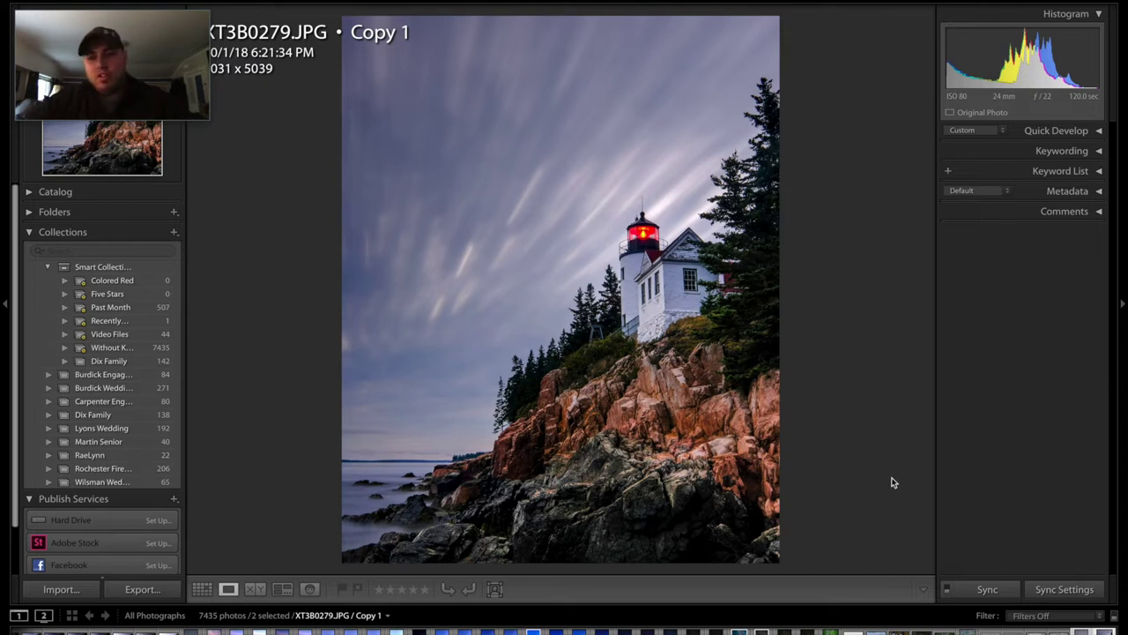
# - Open the original XT3B0279.JPG for developing instead of its virtual copy and apply automatic tone adjustments
pyautogui.press('Left')
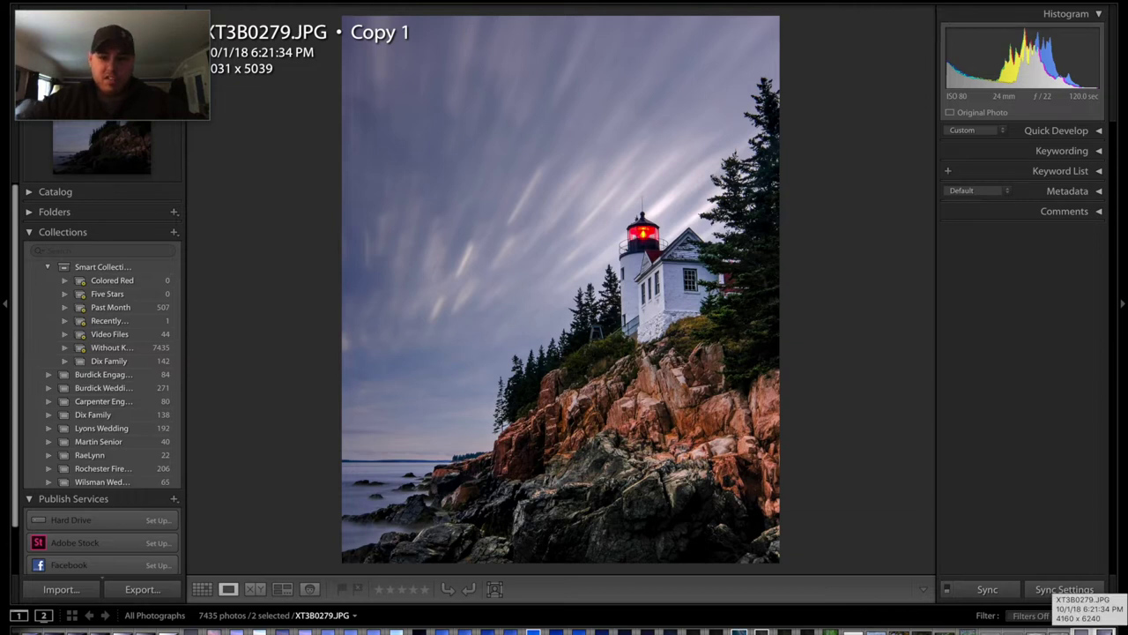
pyautogui.click(1082, 628)
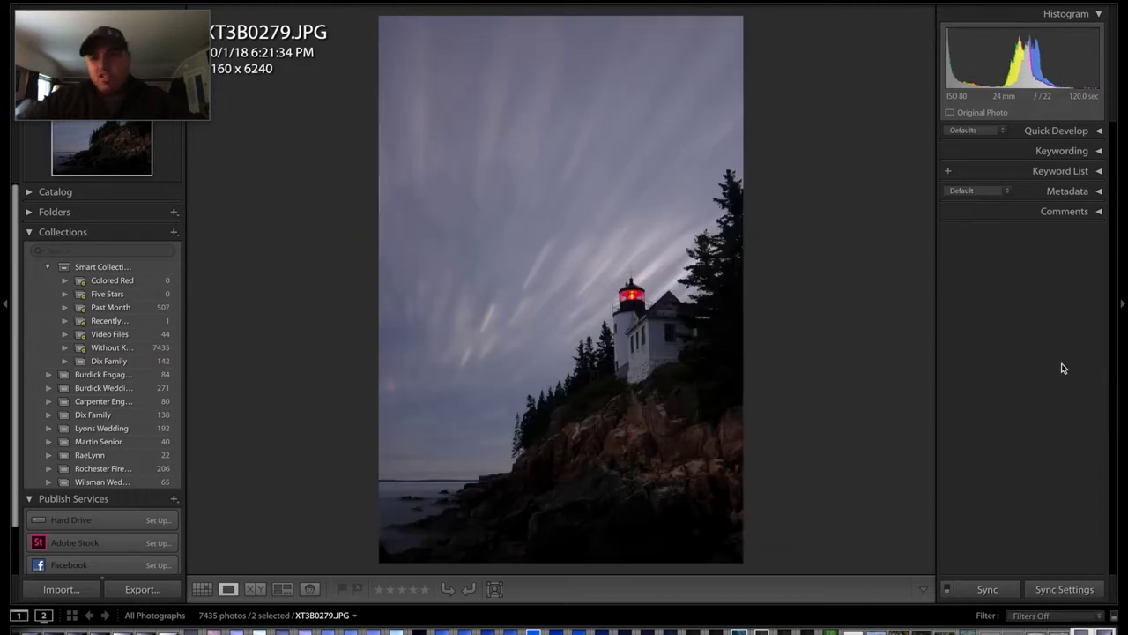
pyautogui.press('d')
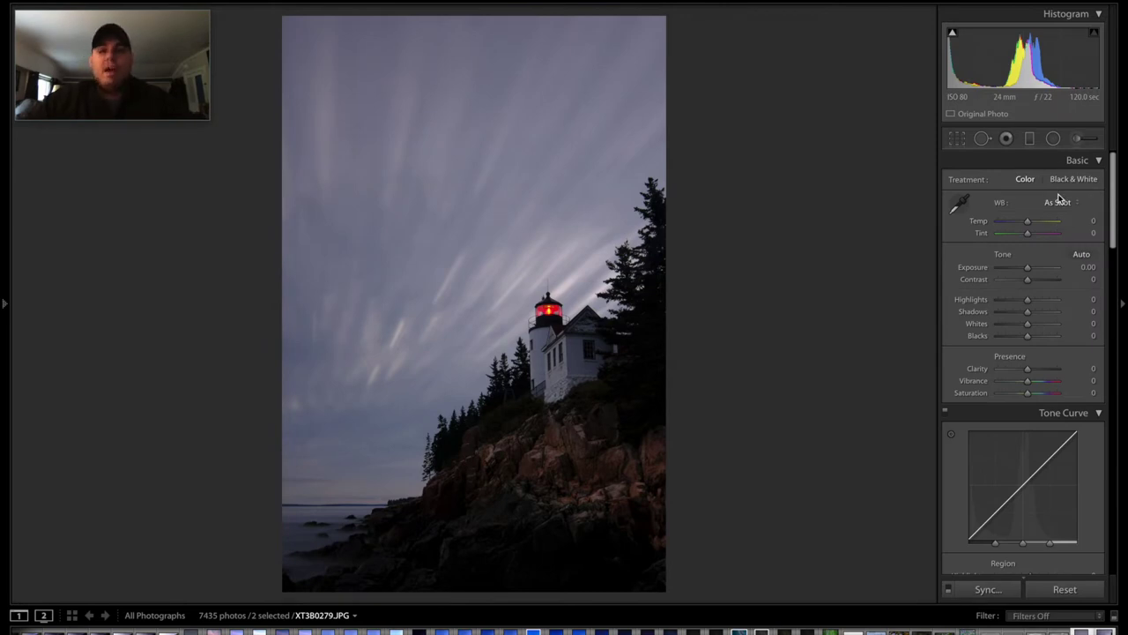
pyautogui.click(1081, 254)
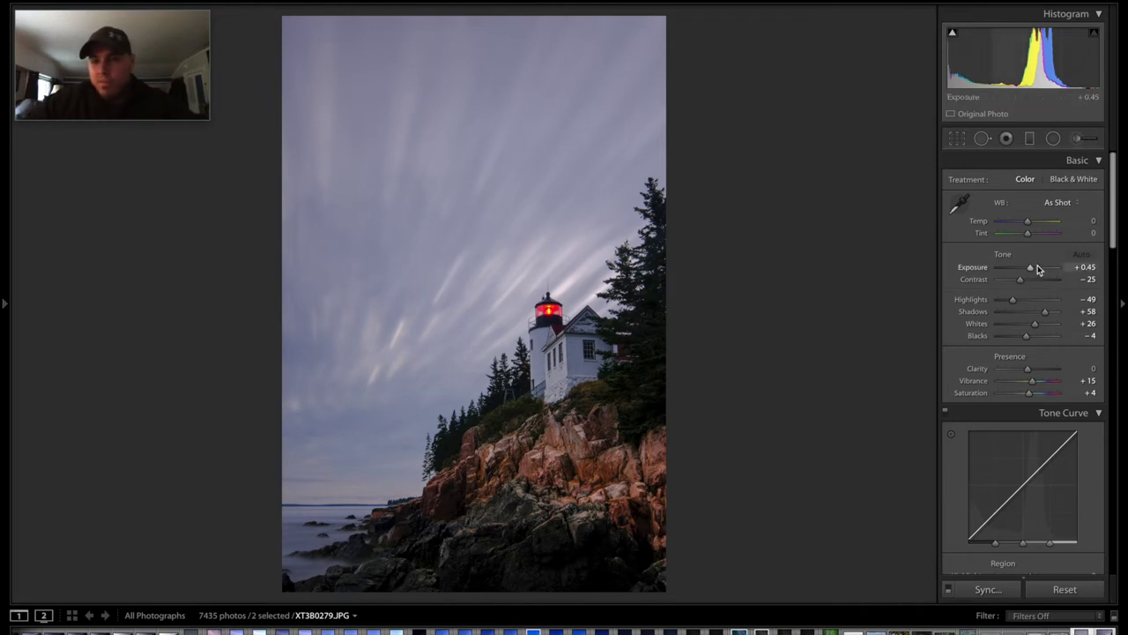
# - Crop the photo to a 4 x 5 / 8 x 10 aspect, tightening the frame around the lighthouse and rocks down to the image's lower edge
pyautogui.click(958, 138)
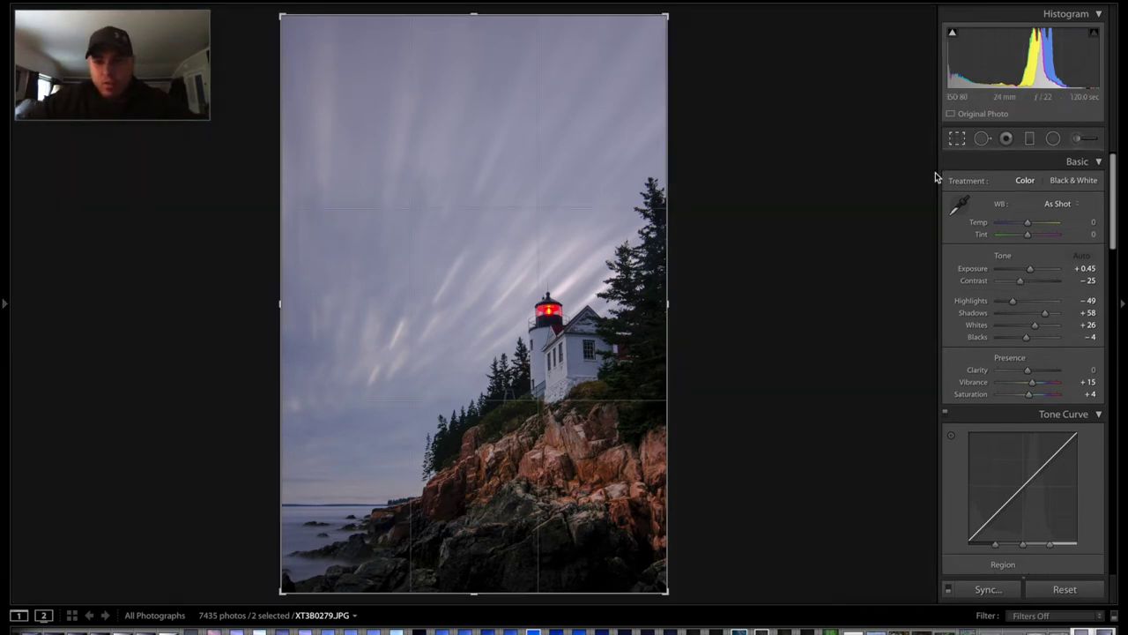
pyautogui.click(1075, 189)
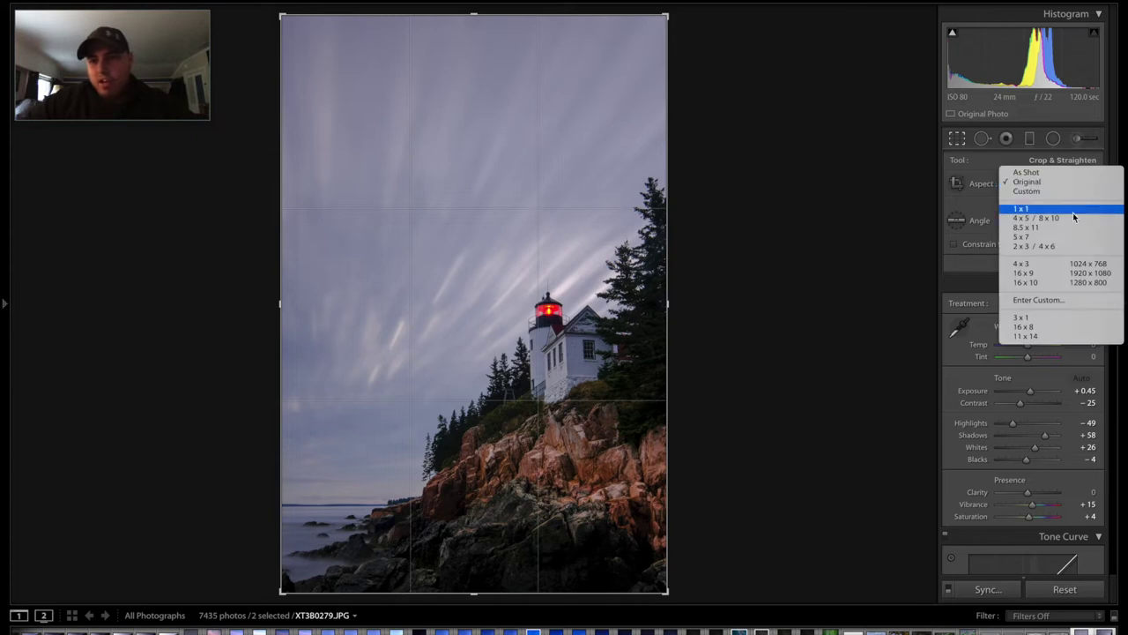
pyautogui.click(1074, 219)
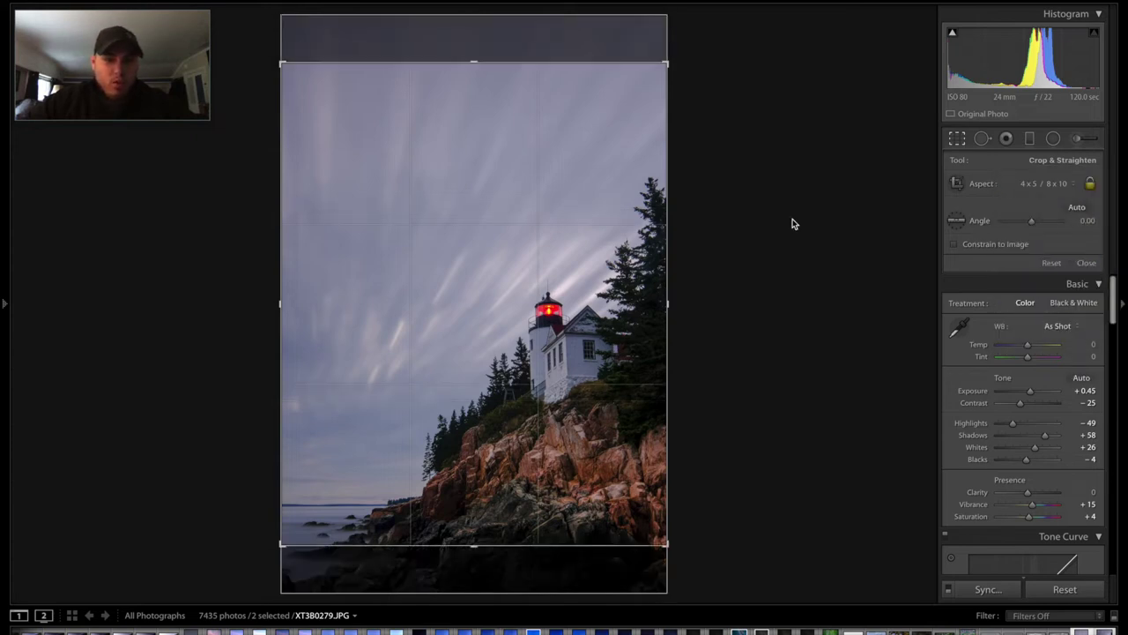
pyautogui.moveTo(537, 255); pyautogui.dragTo(534, 206)
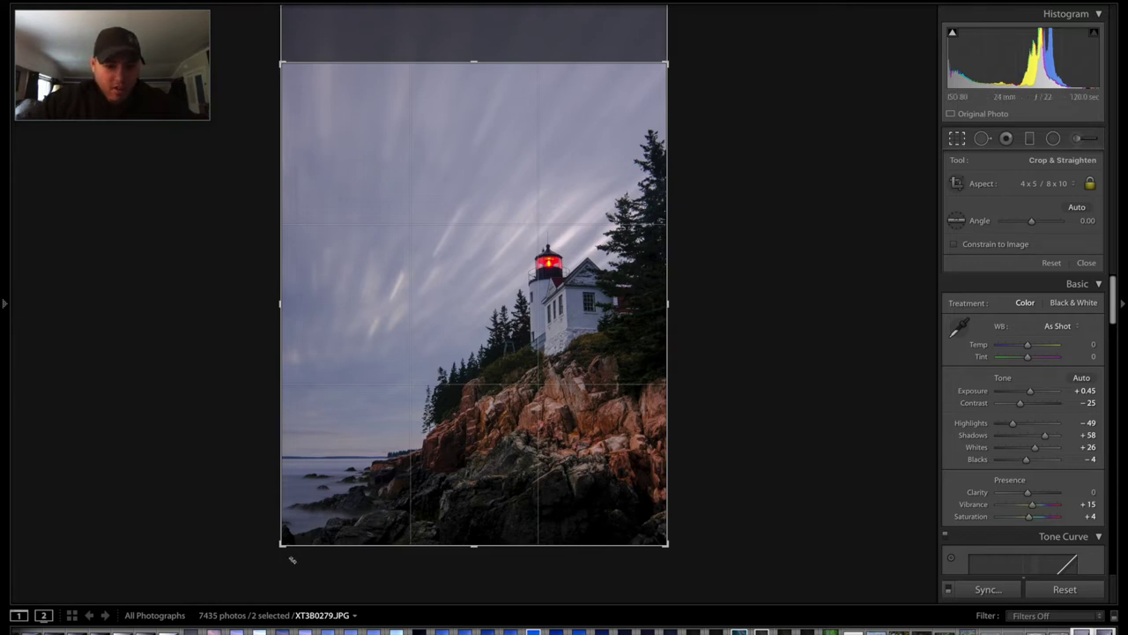
pyautogui.moveTo(283, 546); pyautogui.dragTo(296, 527)
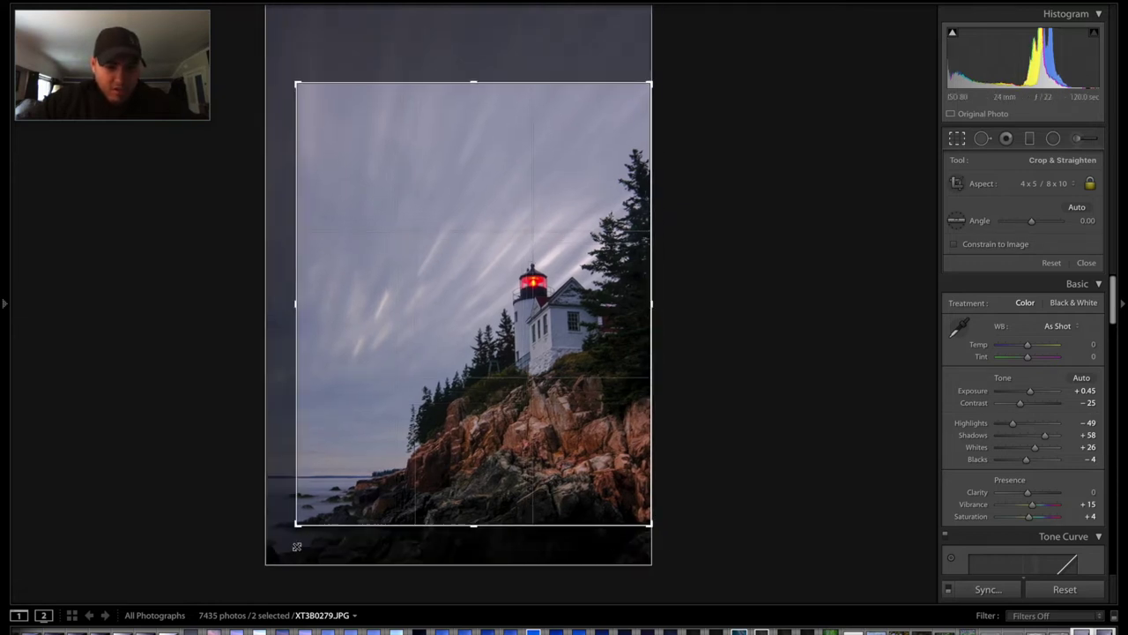
pyautogui.moveTo(431, 447); pyautogui.dragTo(432, 394)
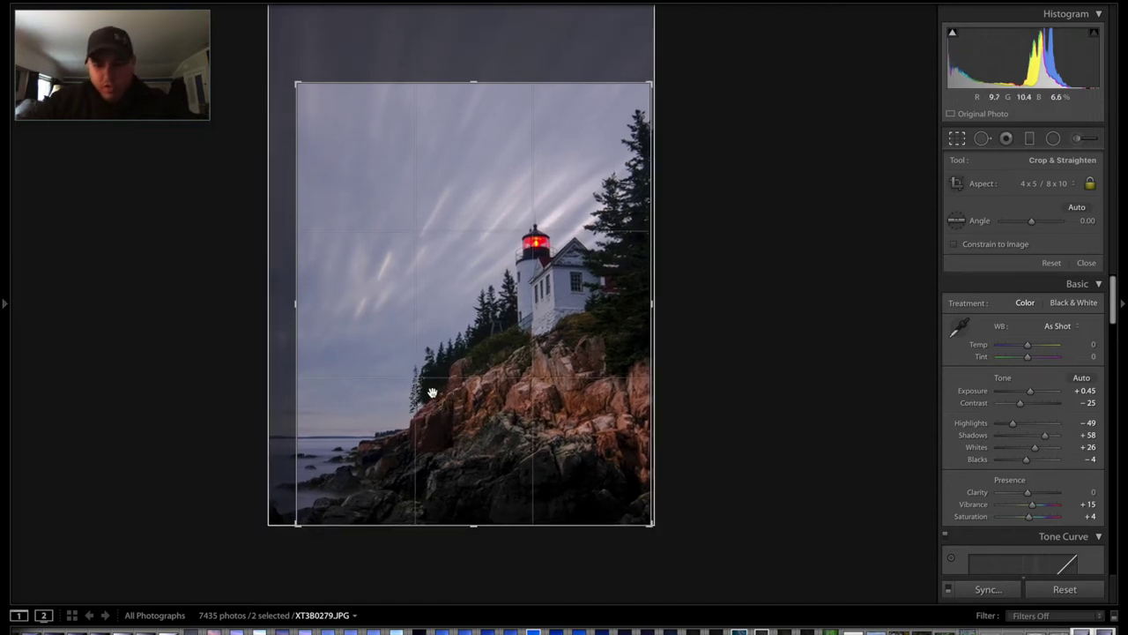
pyautogui.press('Return')
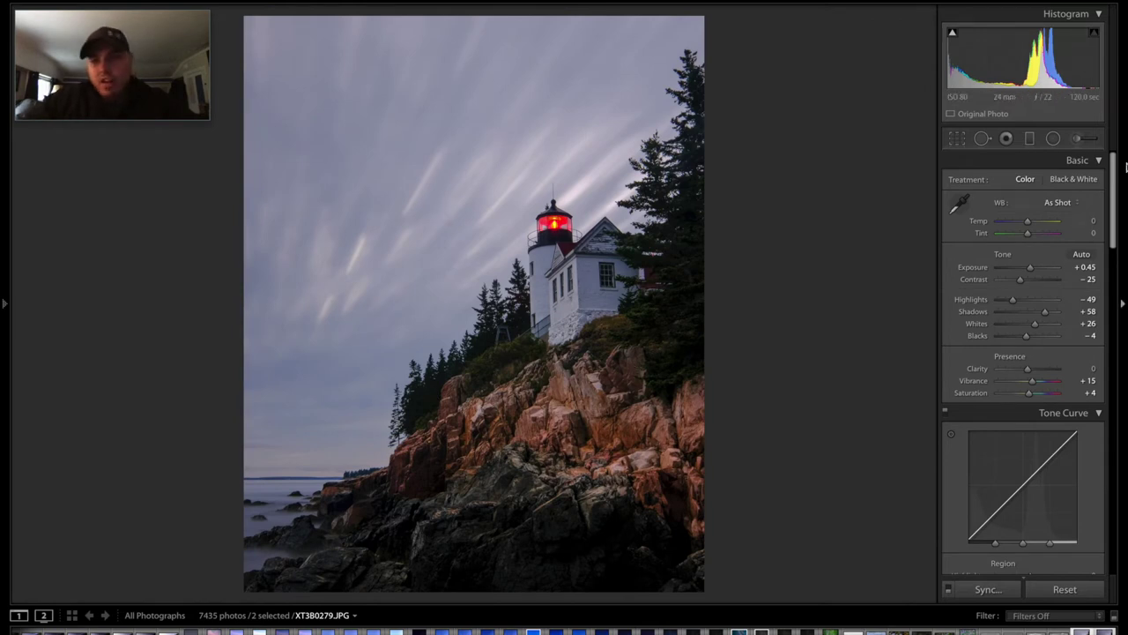
# - Raise Exposure to +1.65 and Contrast to +39, and heal a dust spot in the sky beside the lighthouse with brush size 75
pyautogui.moveTo(1031, 267)
pyautogui.mouseDown()
pyautogui.moveTo(1046, 272)
pyautogui.moveTo(1038, 269)
pyautogui.moveTo(1038, 286)
pyautogui.mouseUp()
pyautogui.moveTo(511, 124); pyautogui.dragTo(573, 114)
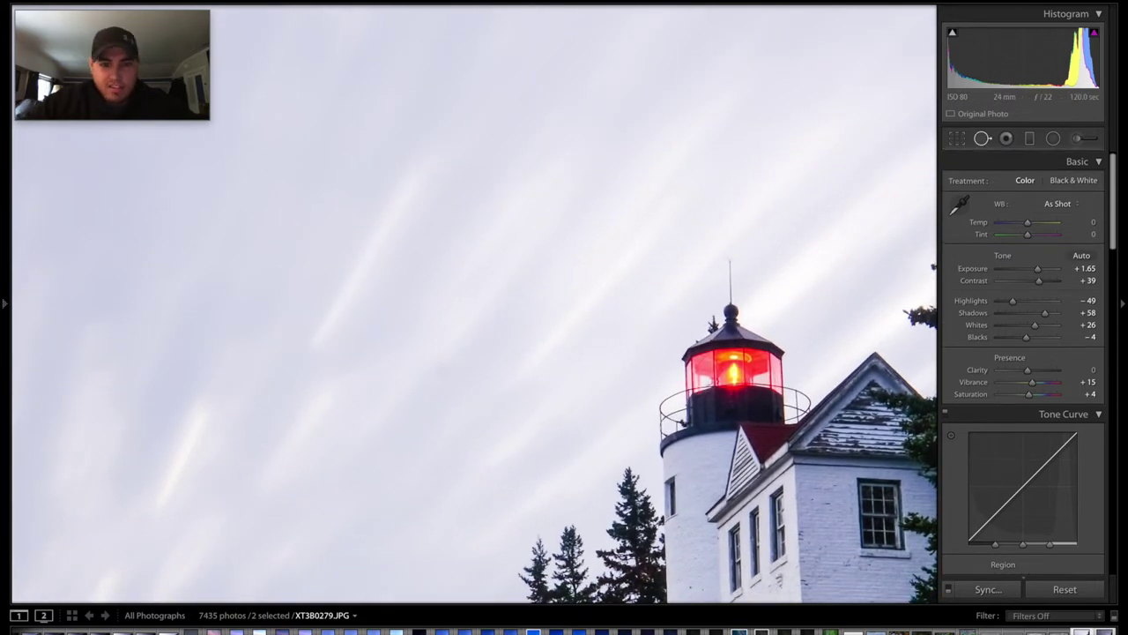
pyautogui.press('q')
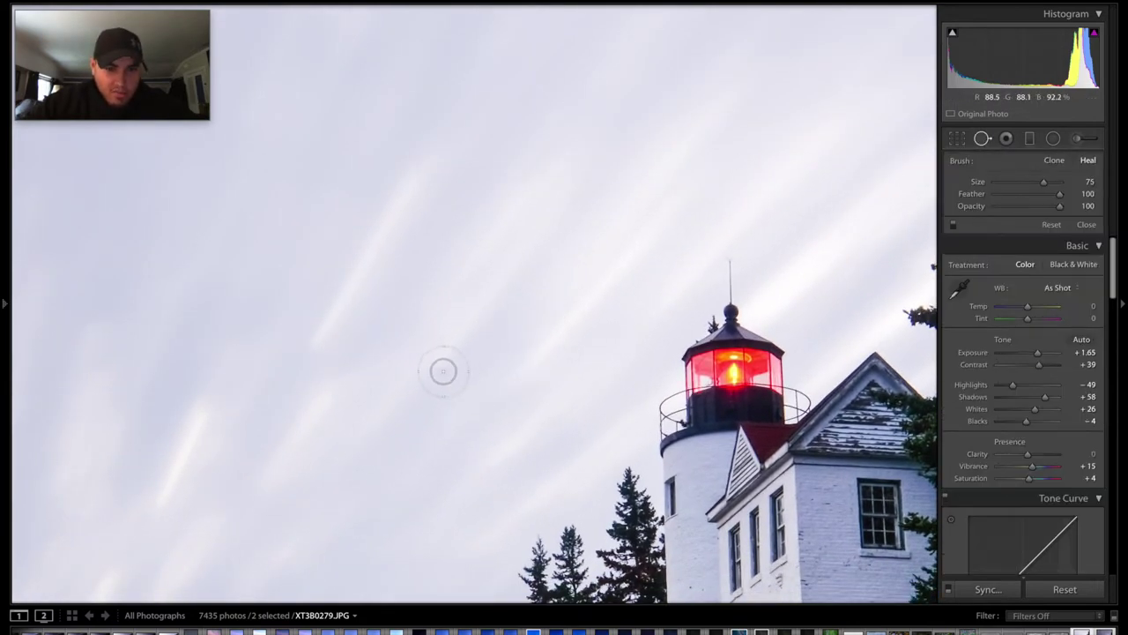
pyautogui.click(443, 370)
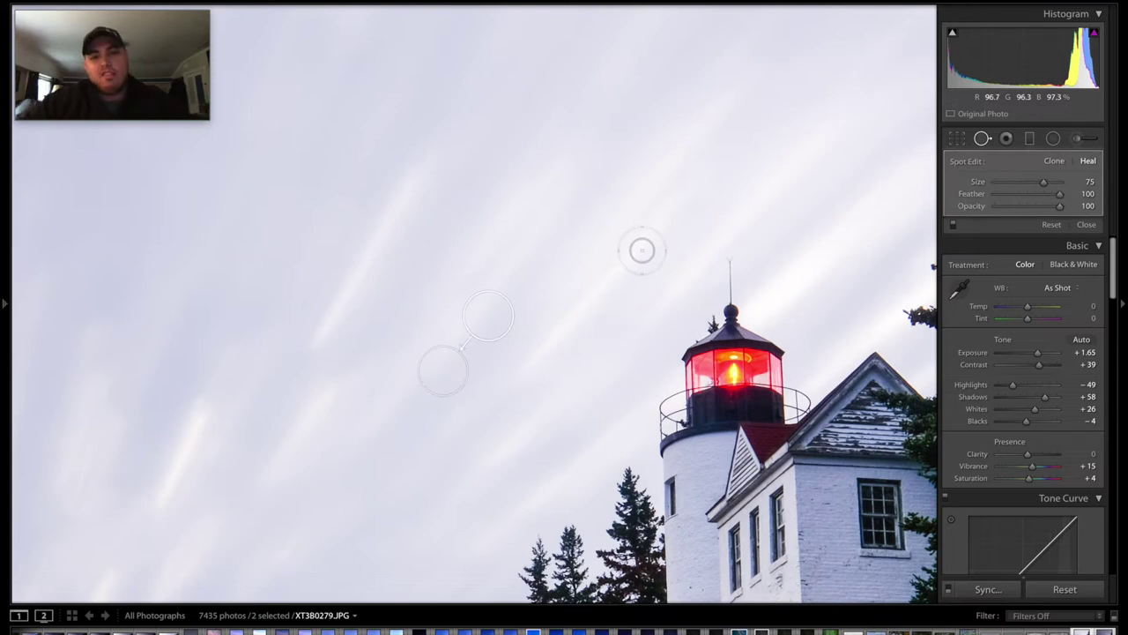
# - Heal a dust spot in the upper part of the sky with brush size 74
pyautogui.moveTo(647, 217); pyautogui.dragTo(556, 484)
pyautogui.moveTo(629, 358)
pyautogui.mouseDown()
pyautogui.moveTo(357, 320)
pyautogui.moveTo(472, 333)
pyautogui.moveTo(629, 327)
pyautogui.mouseUp()
pyautogui.moveTo(503, 322); pyautogui.dragTo(660, 327)
pyautogui.moveTo(494, 327); pyautogui.dragTo(617, 349)
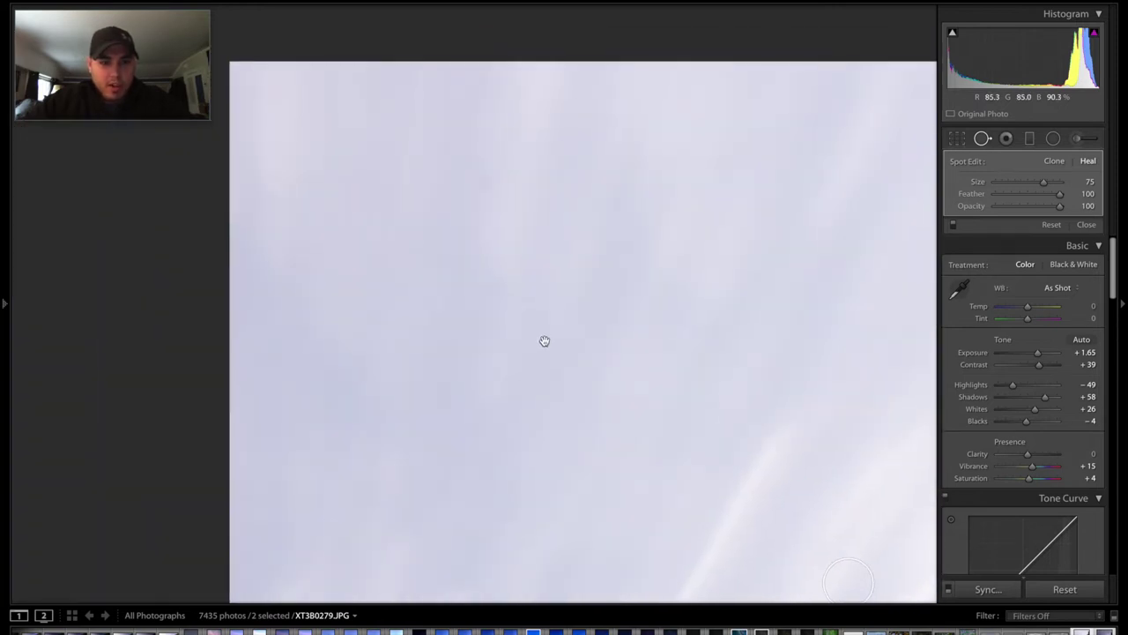
pyautogui.click(486, 182)
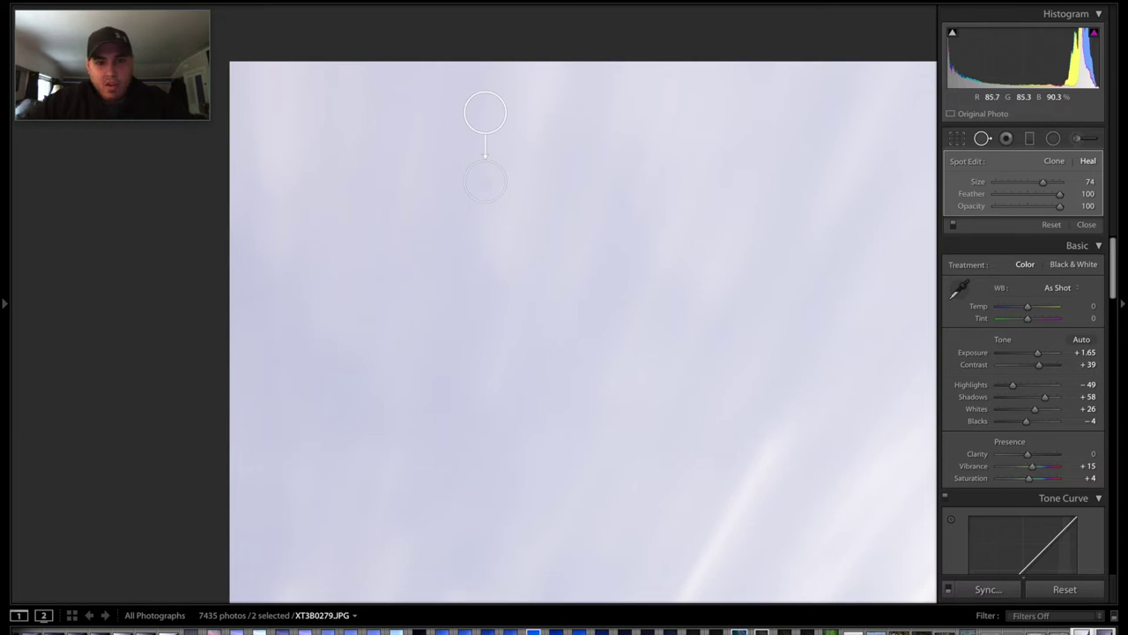
# - Heal a dust spot in the lower sky near the small trees on the cliff with brush size 74
pyautogui.scroll(-5, 602, 305)
pyautogui.hscroll(-5, 602, 305)
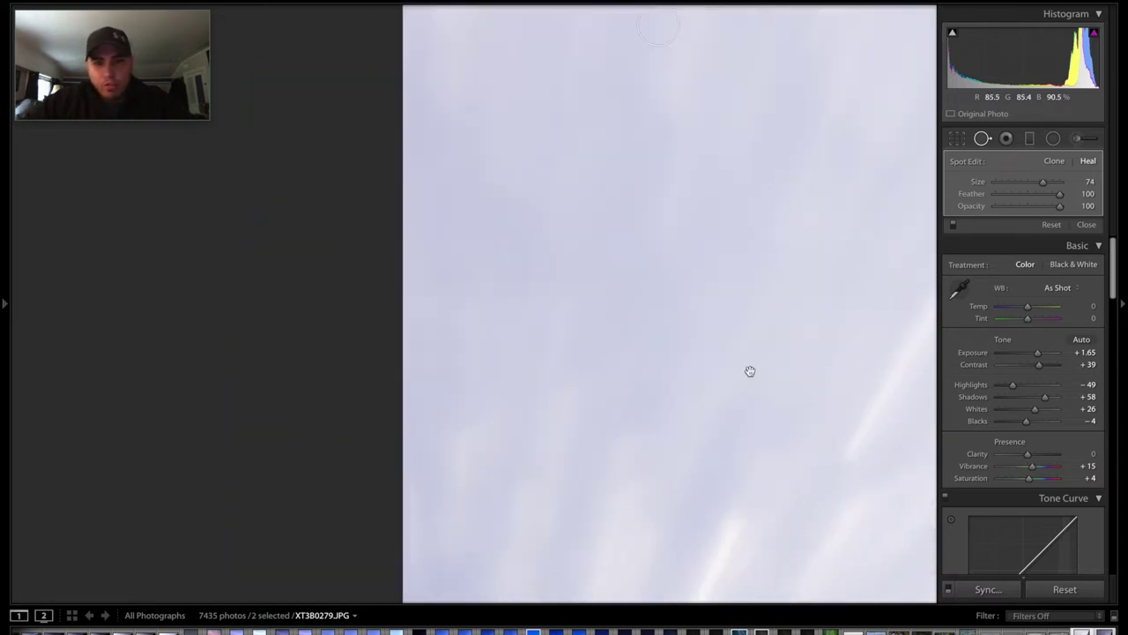
pyautogui.scroll(-5, 768, 490)
pyautogui.hscroll(2, 768, 491)
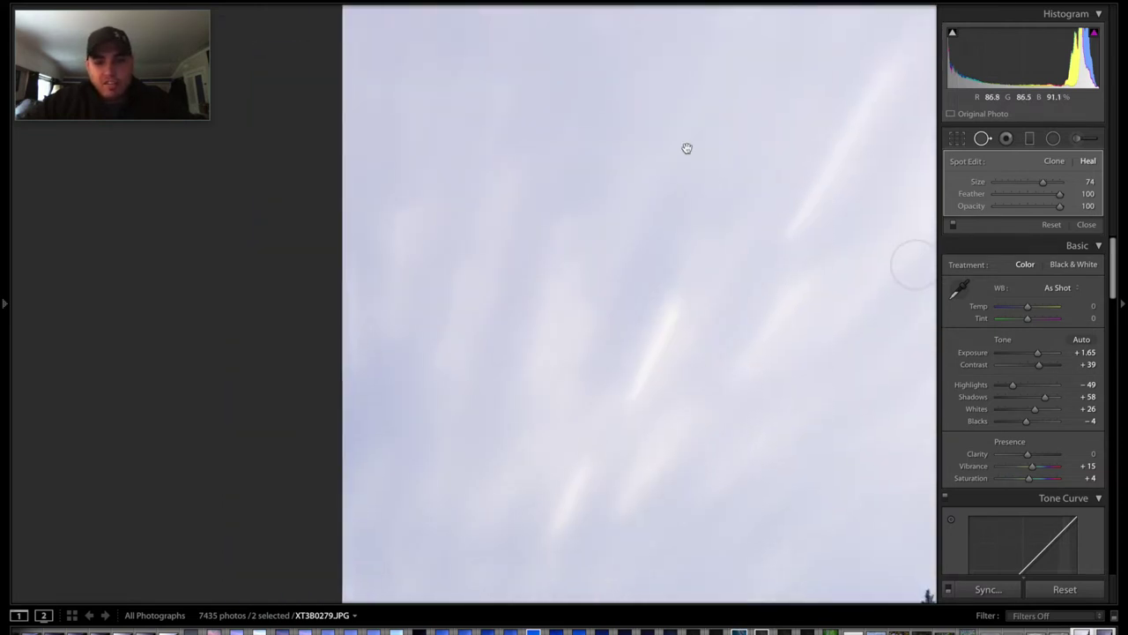
pyautogui.scroll(-5, 687, 148)
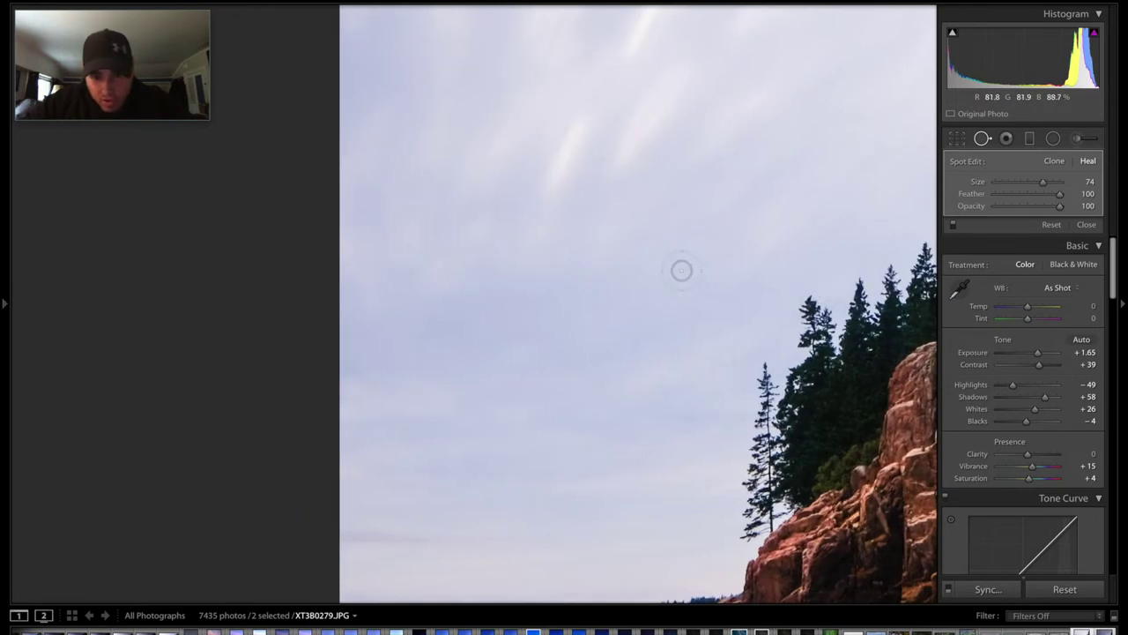
pyautogui.click(682, 269)
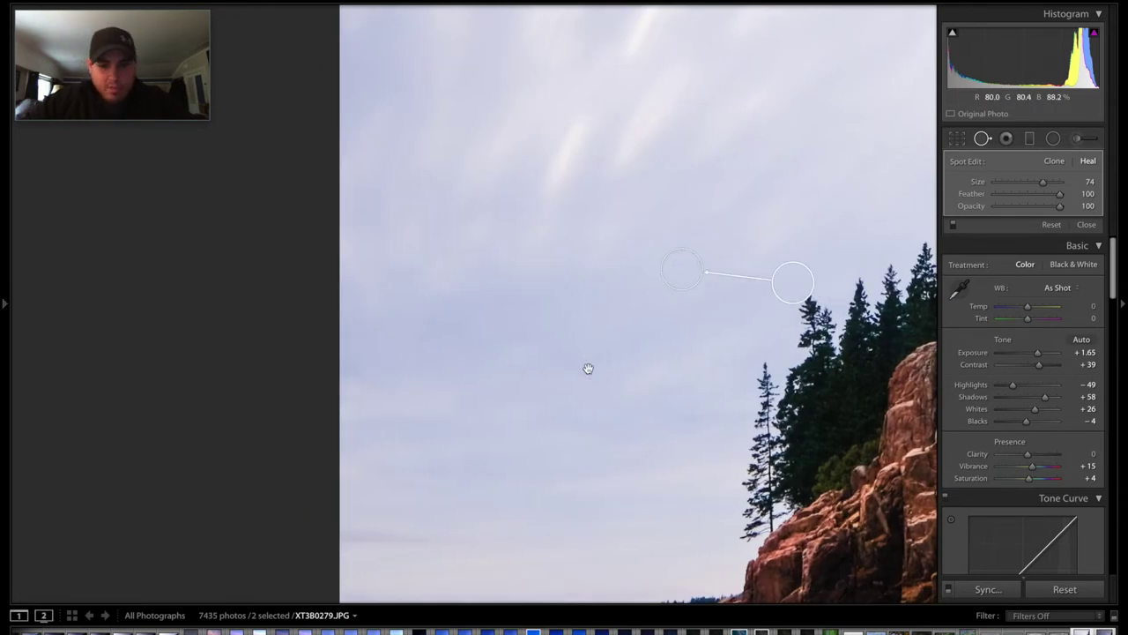
# - Examine the sky from the horizon up past the lighthouse for remaining dust spots, and finish spot removal with the whole photo in view
pyautogui.scroll(-1, 651, 278)
pyautogui.hscroll(-1, 651, 278)
pyautogui.scroll(-5, 652, 279)
pyautogui.hscroll(-2, 651, 278)
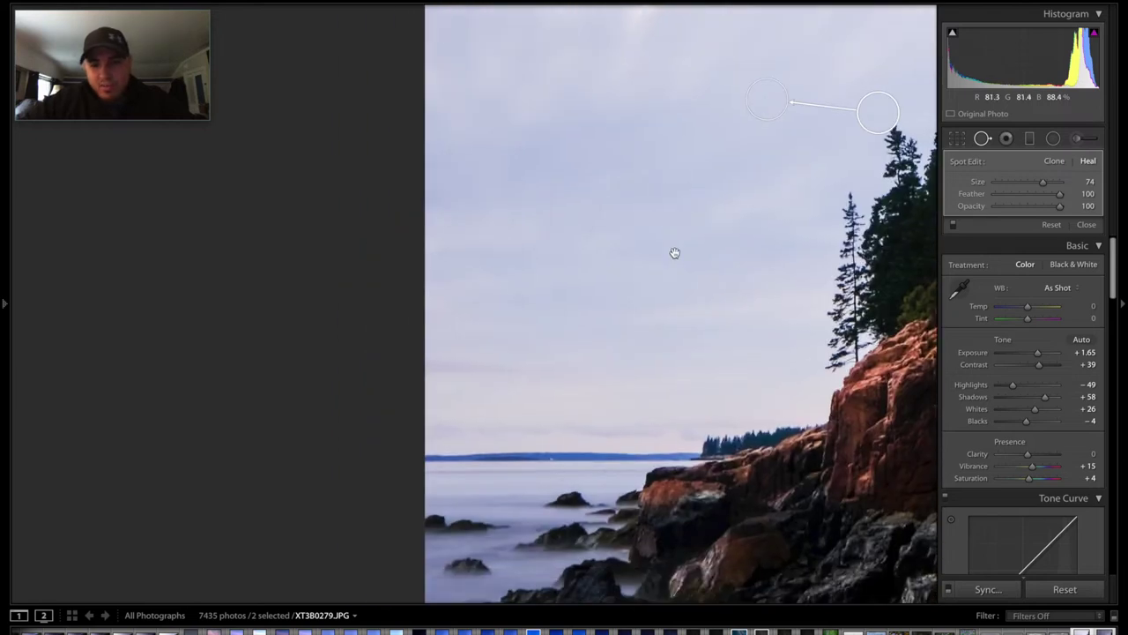
pyautogui.scroll(2, 748, 327)
pyautogui.hscroll(4, 748, 327)
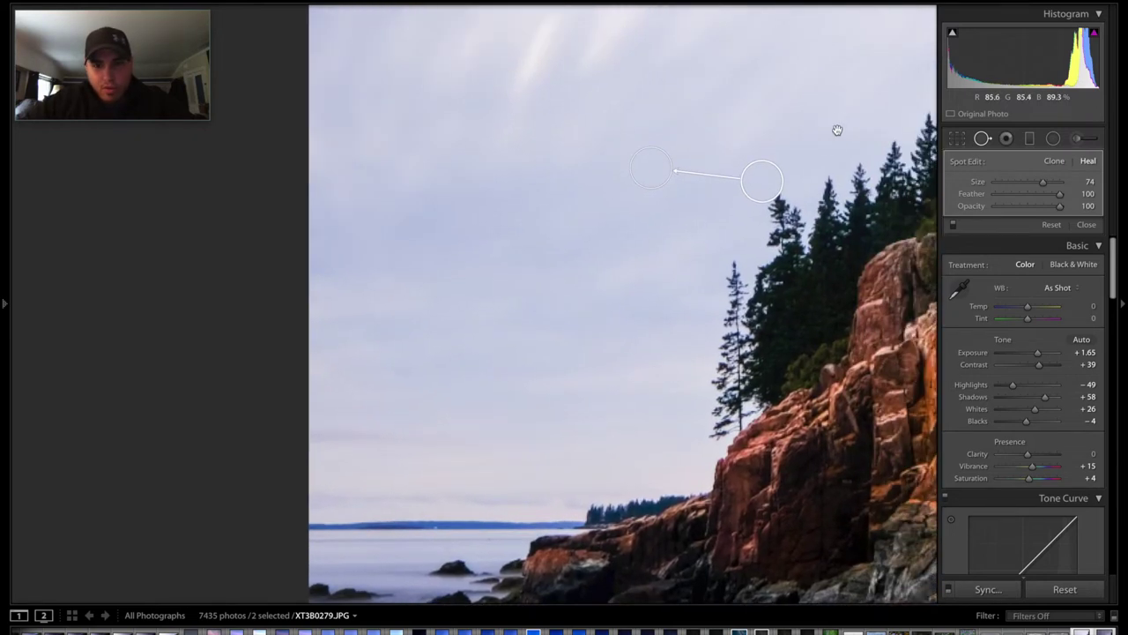
pyautogui.scroll(2, 753, 157)
pyautogui.hscroll(3, 754, 157)
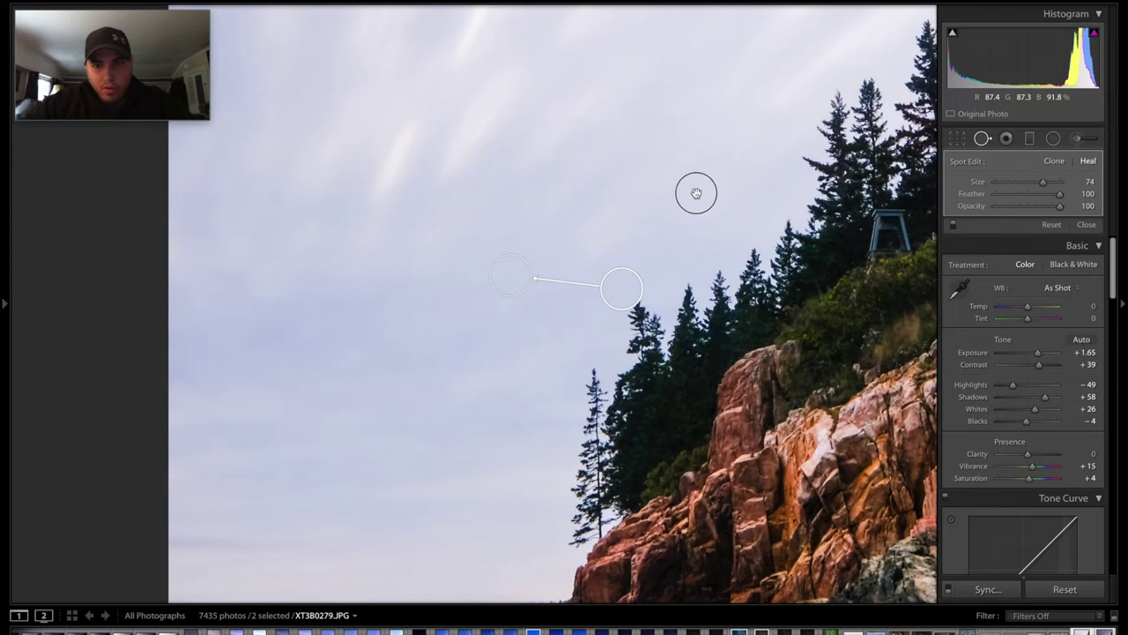
pyautogui.scroll(2, 761, 141)
pyautogui.hscroll(3, 761, 141)
pyautogui.scroll(3, 688, 247)
pyautogui.hscroll(2, 688, 246)
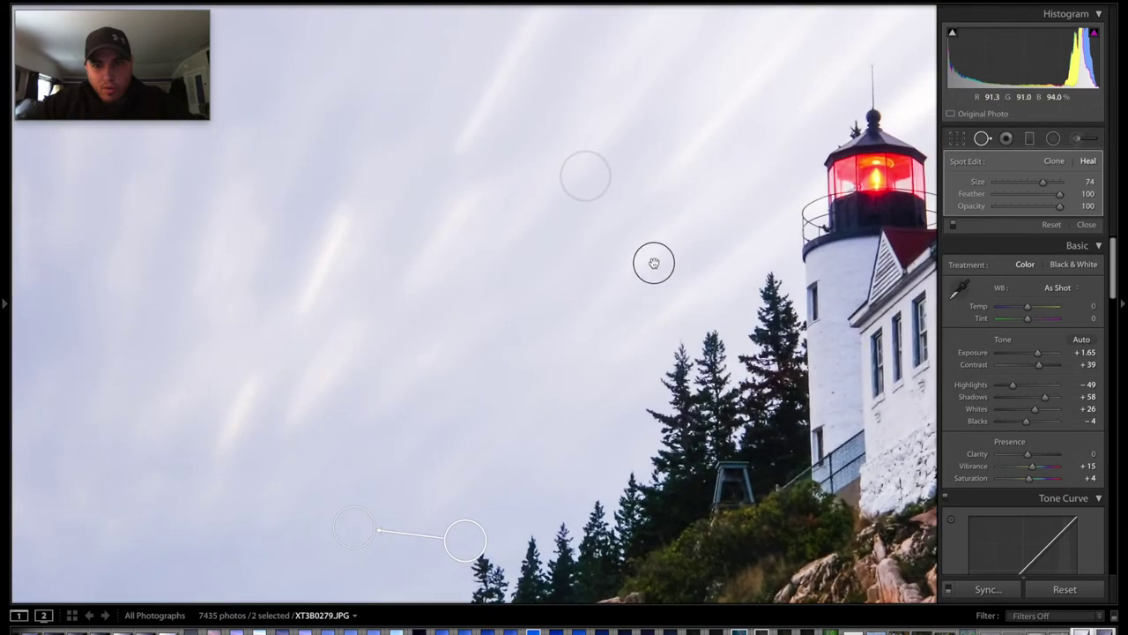
pyautogui.scroll(1, 628, 277)
pyautogui.hscroll(2, 628, 276)
pyautogui.scroll(1, 628, 277)
pyautogui.hscroll(1, 627, 277)
pyautogui.scroll(3, 577, 282)
pyautogui.hscroll(3, 576, 282)
pyautogui.scroll(1, 555, 334)
pyautogui.hscroll(1, 555, 335)
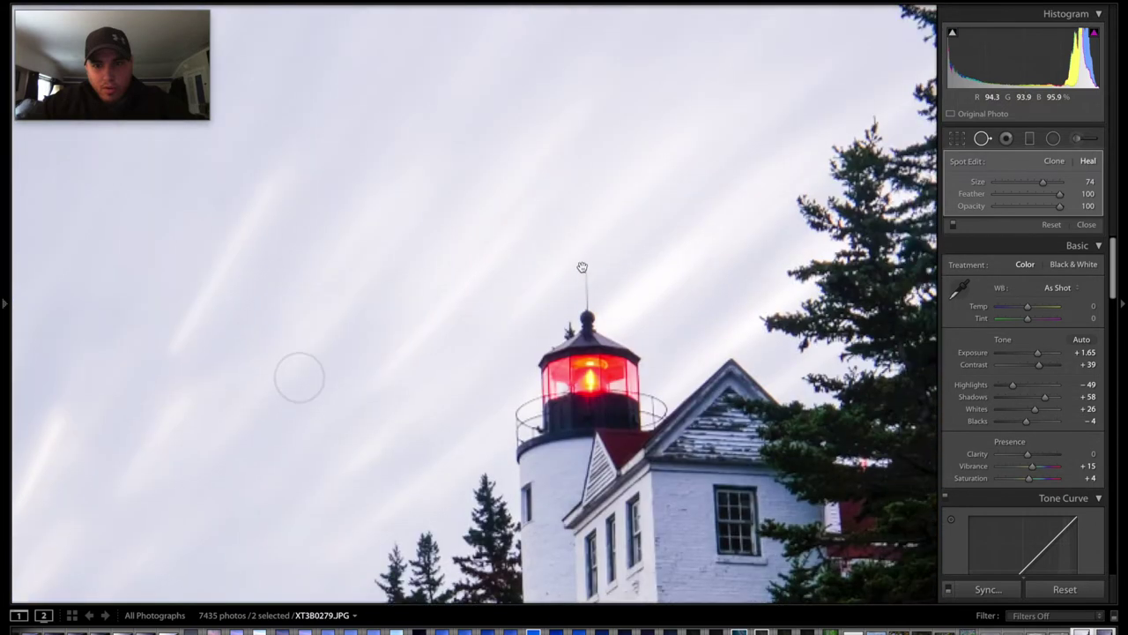
pyautogui.scroll(2, 641, 428)
pyautogui.hscroll(-3, 816, 323)
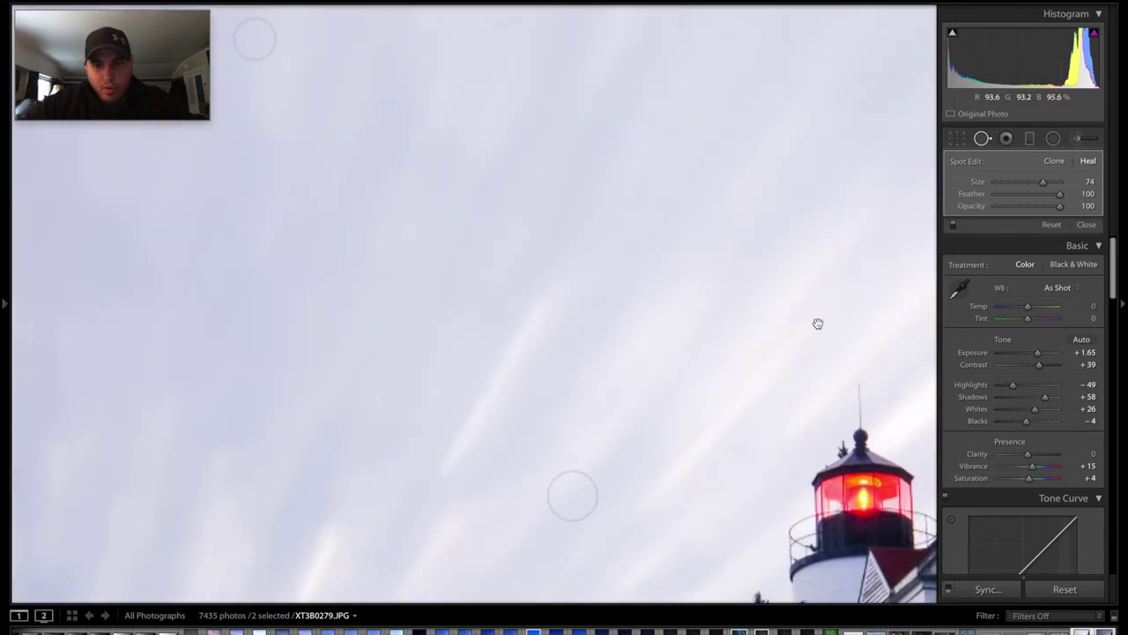
pyautogui.press('Escape')
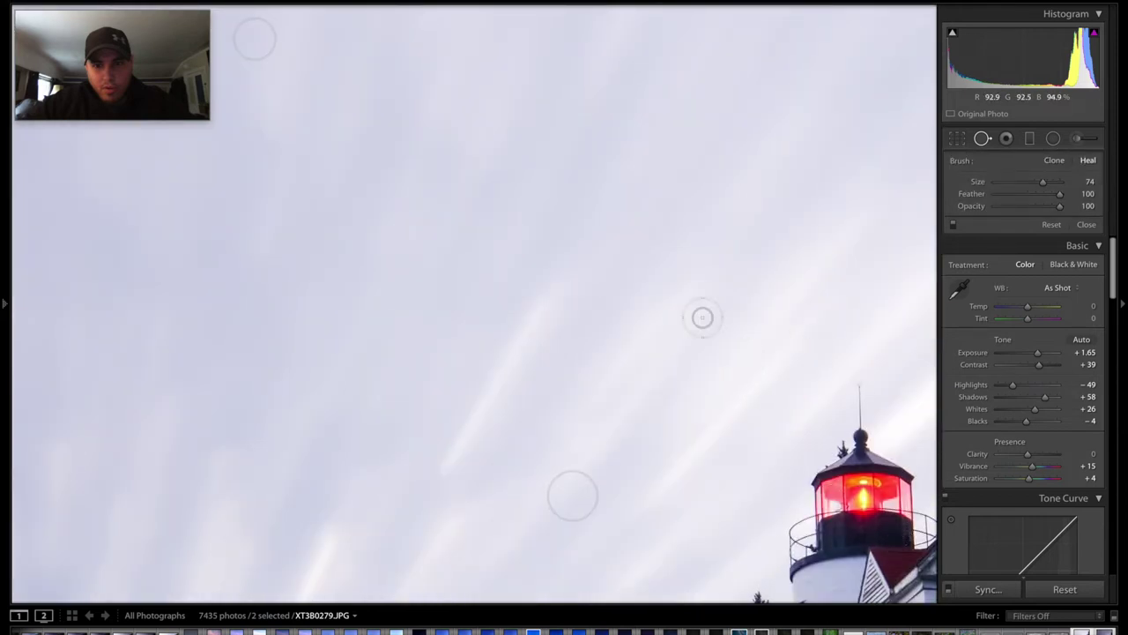
pyautogui.press('q')
pyautogui.click(703, 319)
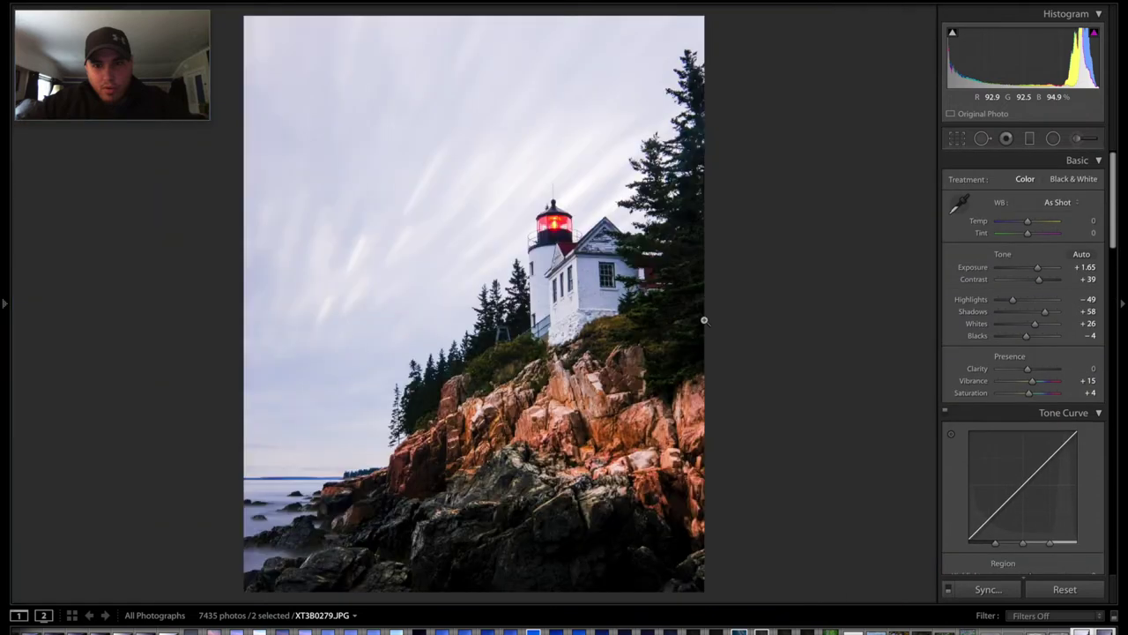
# - Reset Exposure to 0.00 and reapply automatic tone adjustments to the cropped photo
pyautogui.doubleClick(1036, 268)
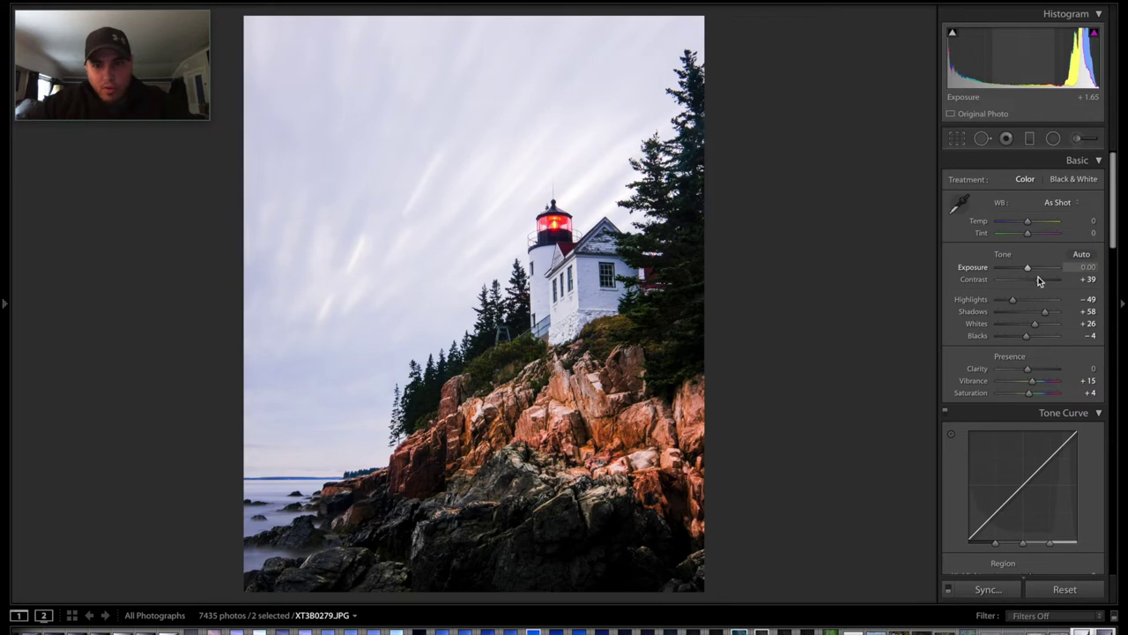
pyautogui.click(1039, 279)
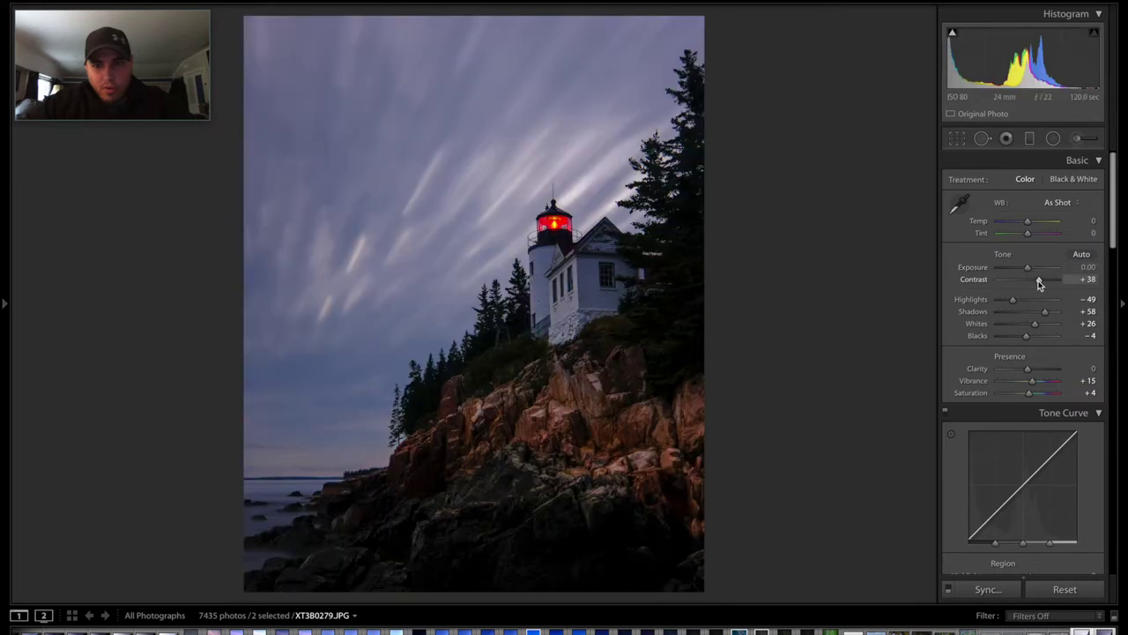
pyautogui.click(1081, 254)
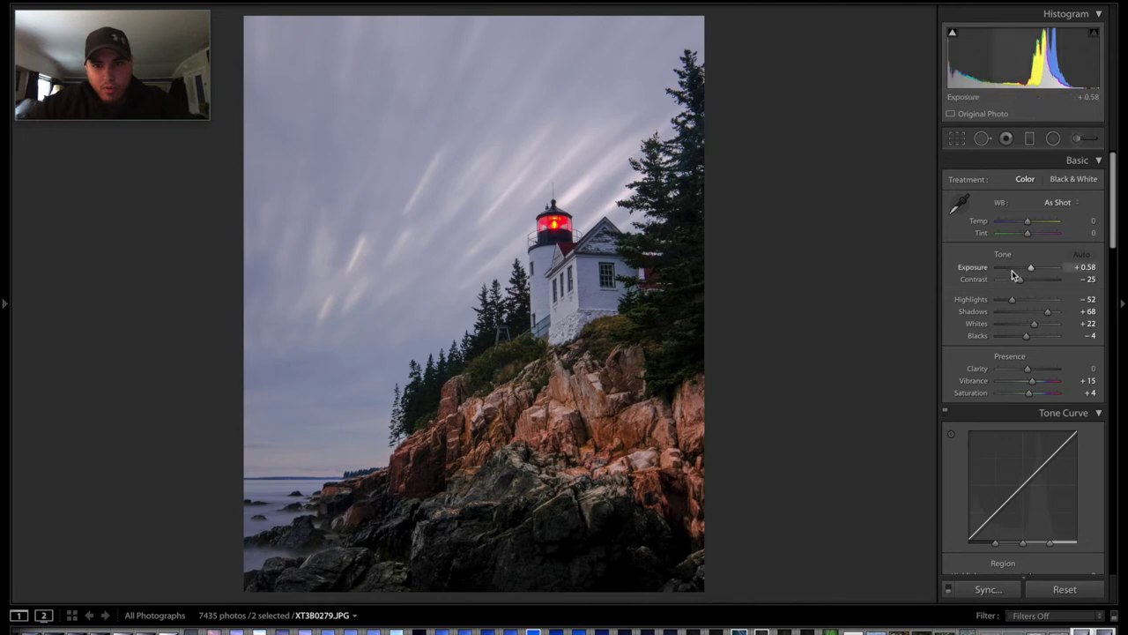
# - Raise Exposure to +2.40 while checking highlight clipping, and reset Highlights to 0
pyautogui.moveTo(1031, 269); pyautogui.dragTo(1036, 270)
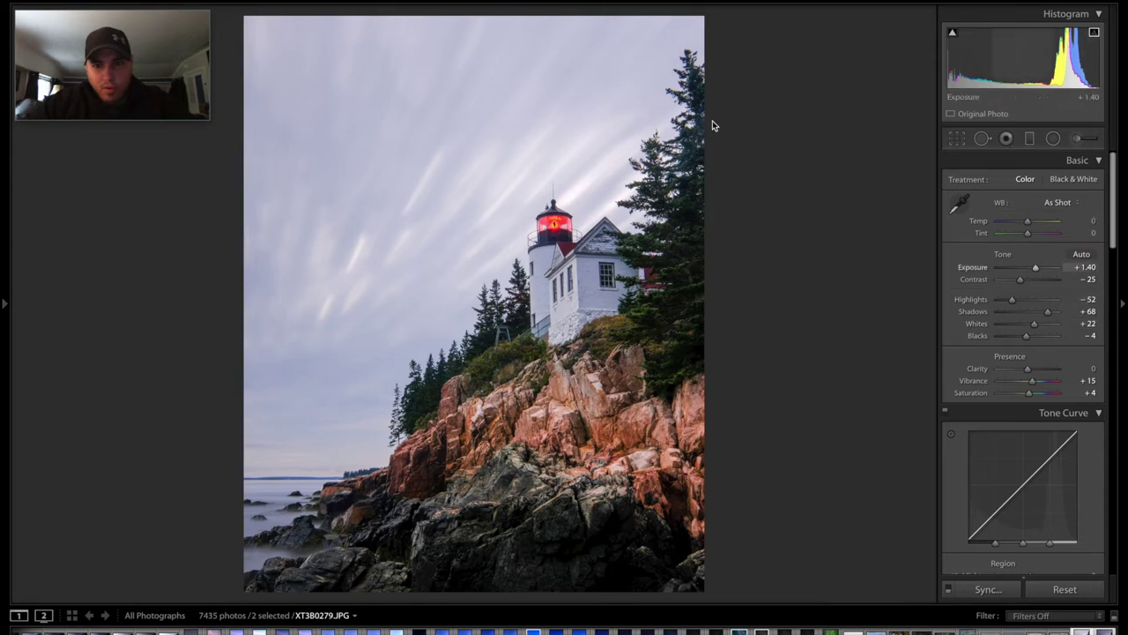
pyautogui.moveTo(1035, 269); pyautogui.dragTo(1041, 273)
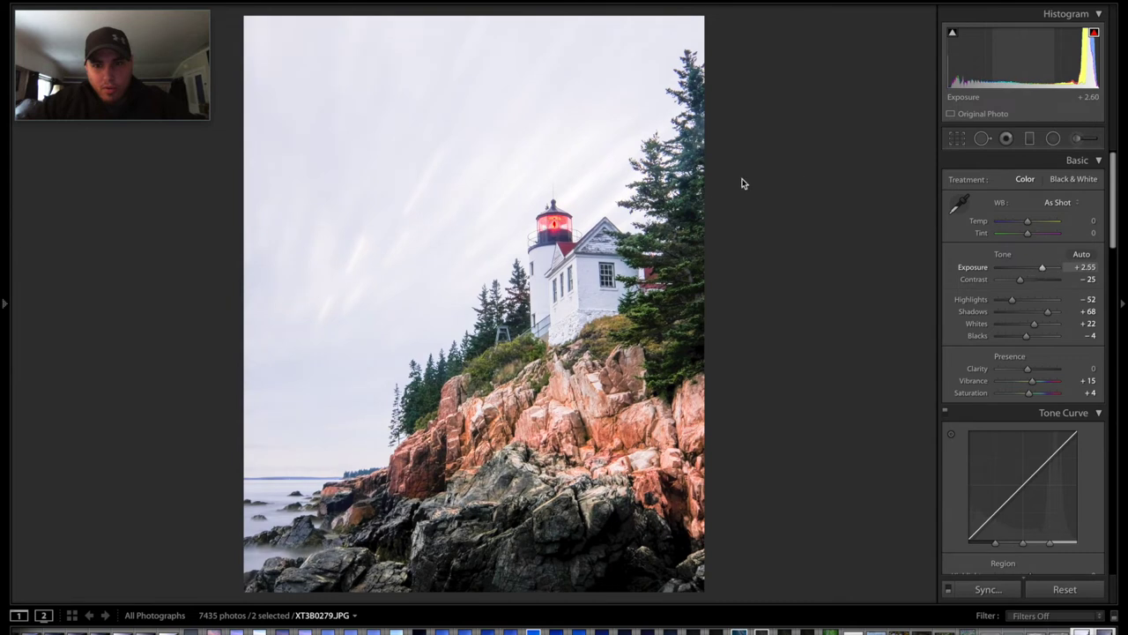
pyautogui.click(1094, 33)
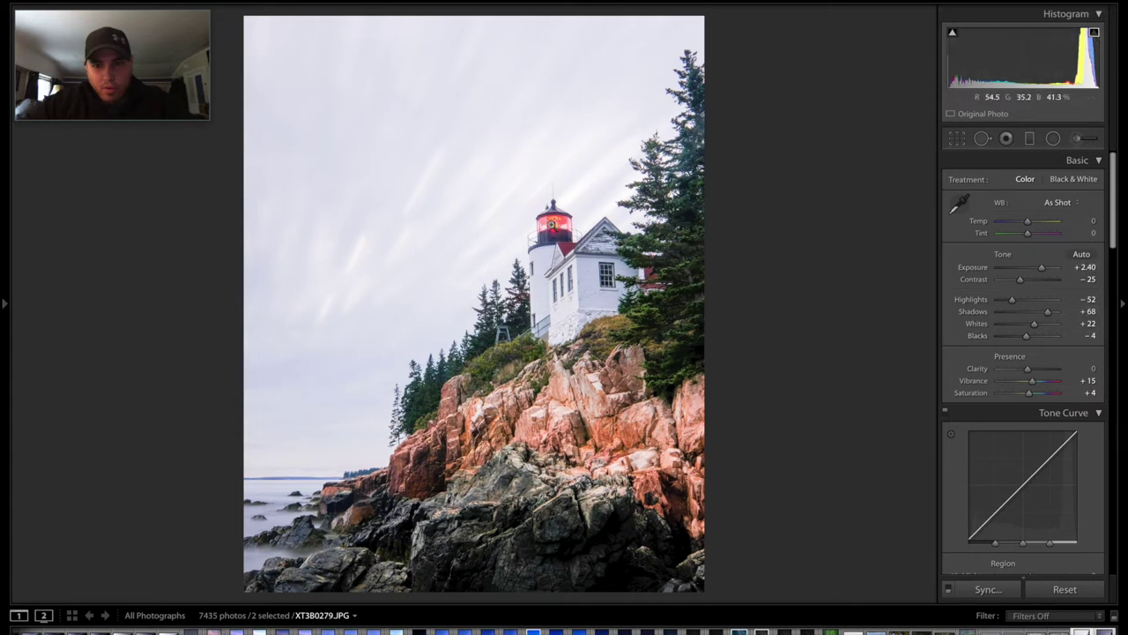
pyautogui.doubleClick(1013, 301)
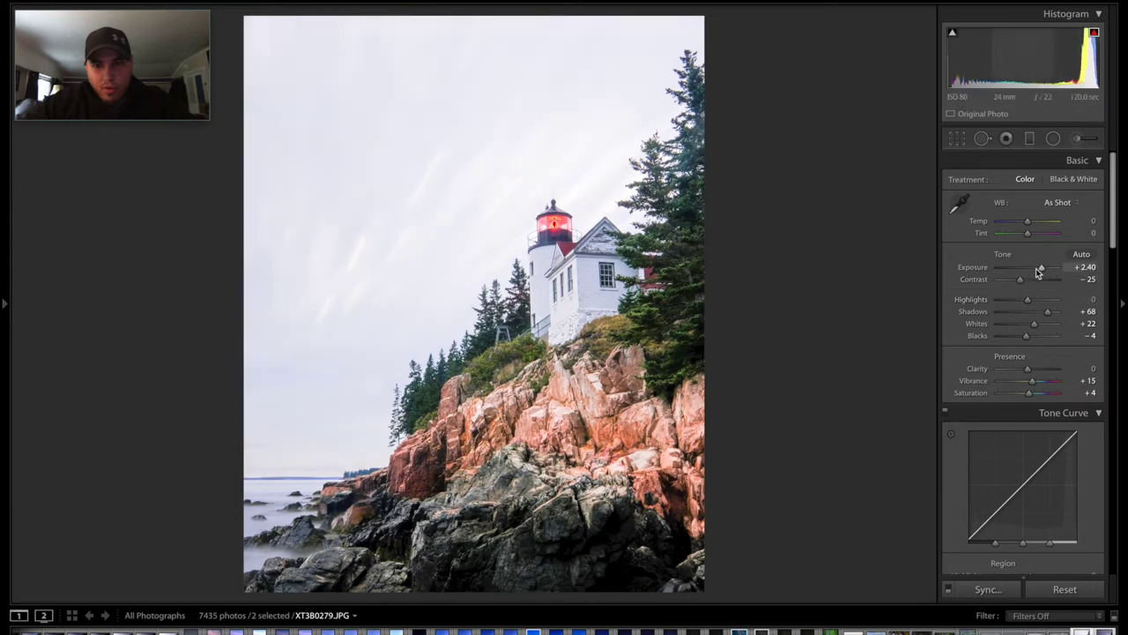
# - Set Exposure to +2.00, Highlights to −52 and Contrast to +3, checking the lighthouse and its lantern up close
pyautogui.moveTo(1042, 272)
pyautogui.mouseDown()
pyautogui.moveTo(1059, 274)
pyautogui.moveTo(1046, 272)
pyautogui.mouseUp()
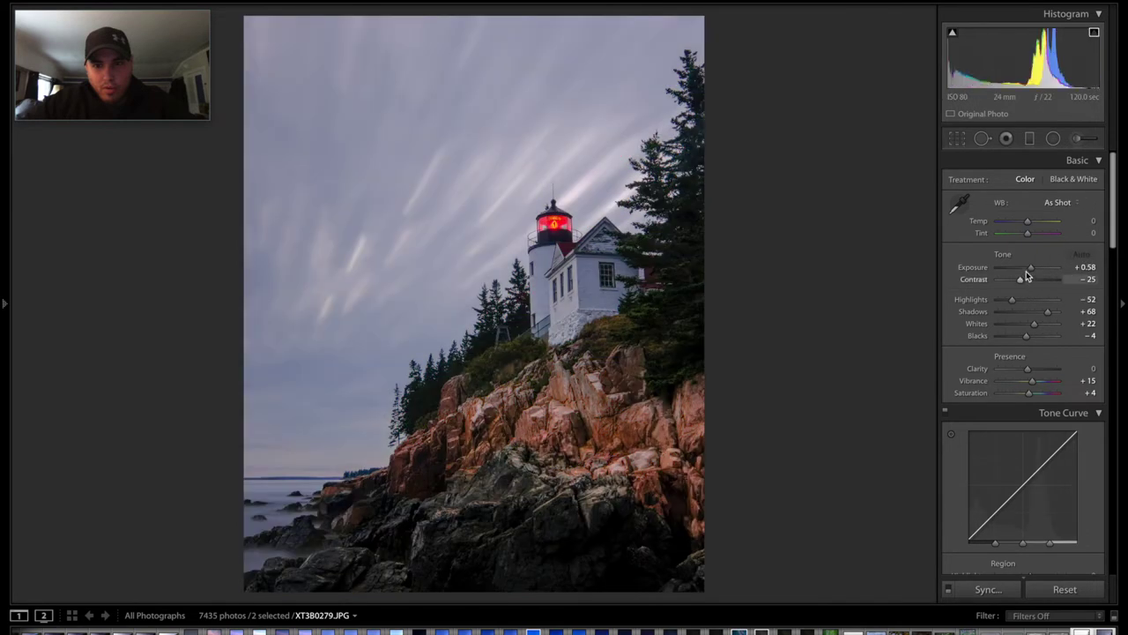
pyautogui.moveTo(1031, 268); pyautogui.dragTo(1042, 274)
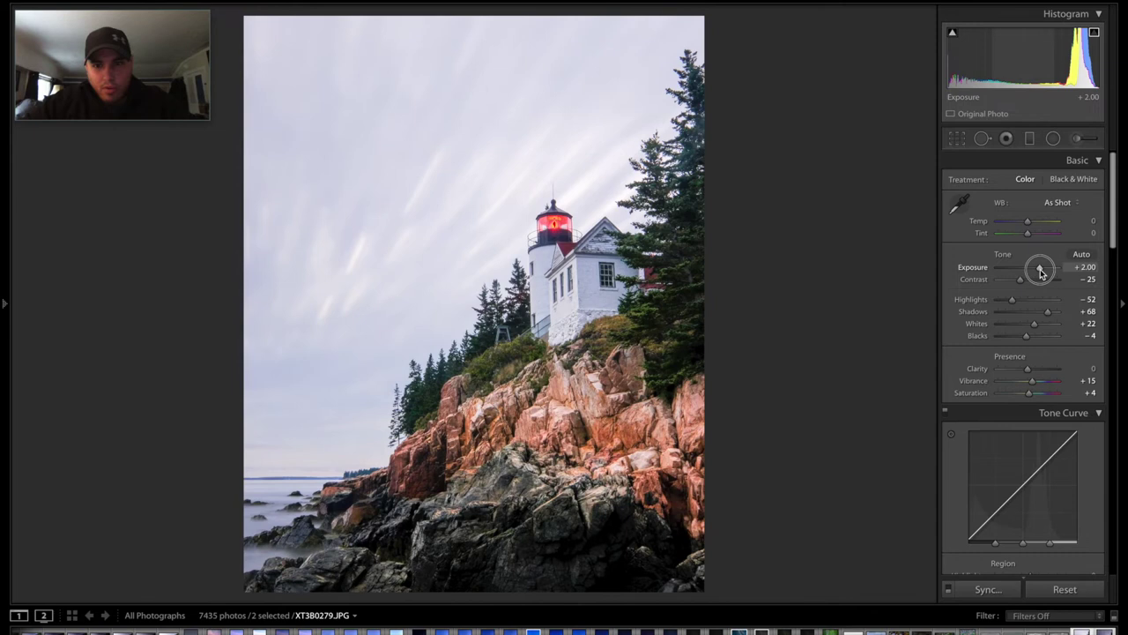
pyautogui.moveTo(1041, 273); pyautogui.dragTo(1041, 272)
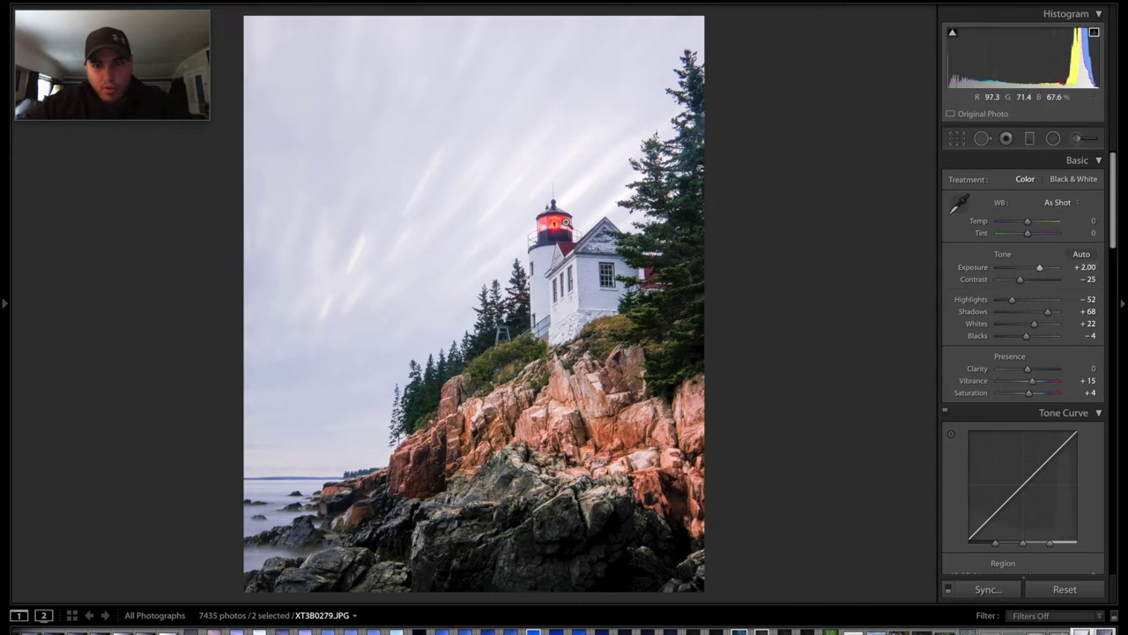
pyautogui.click(559, 225)
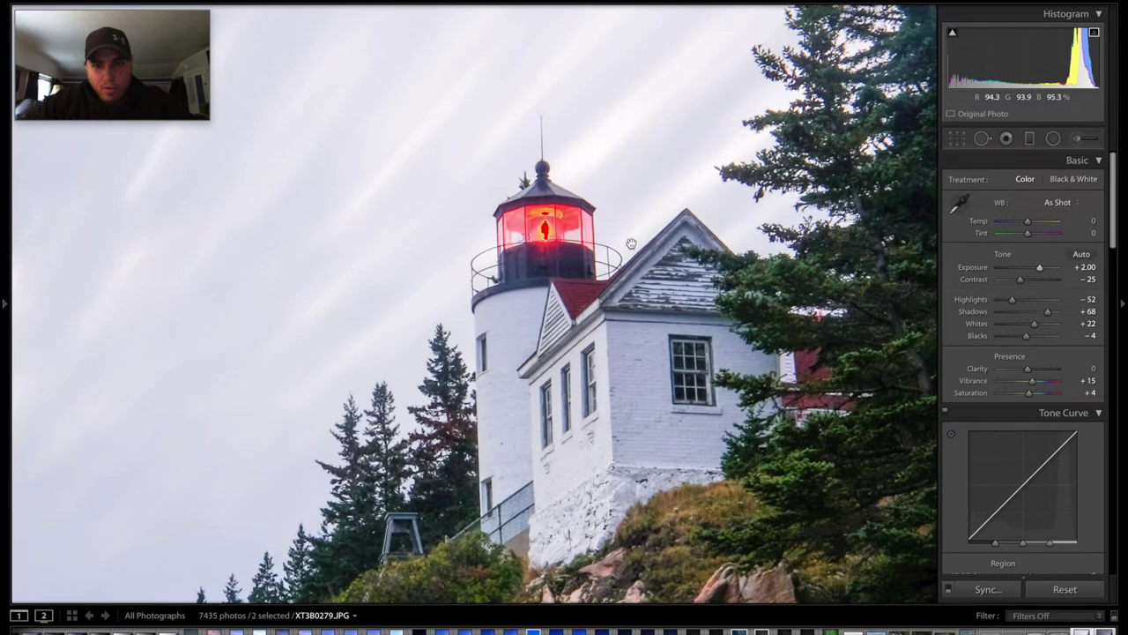
pyautogui.click(662, 278)
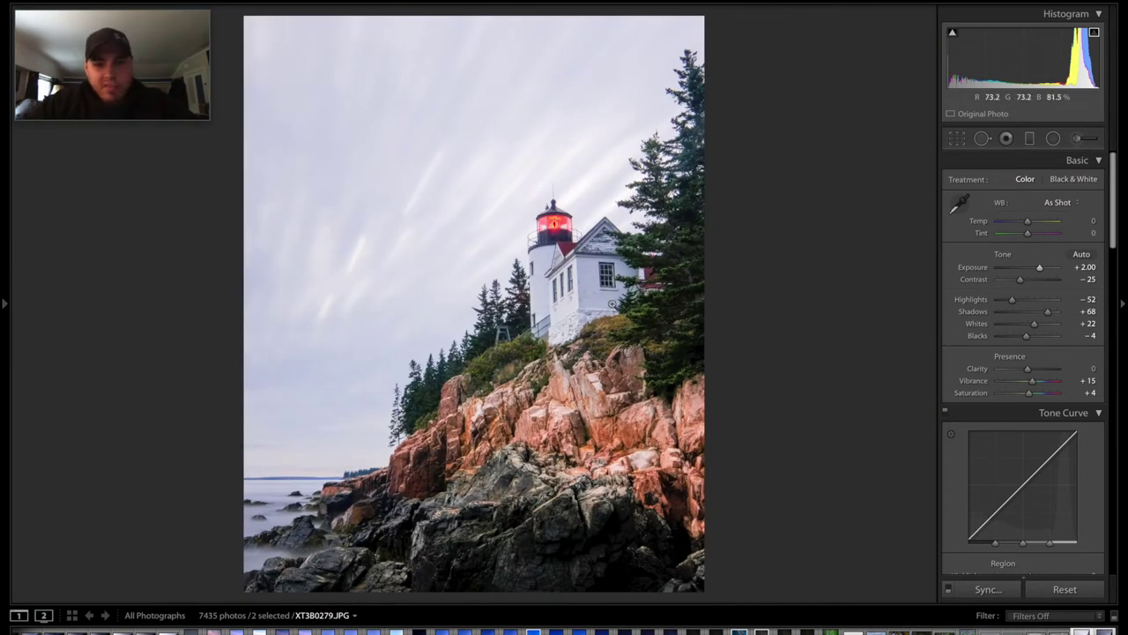
pyautogui.doubleClick(1020, 281)
pyautogui.moveTo(1027, 282); pyautogui.dragTo(1027, 280)
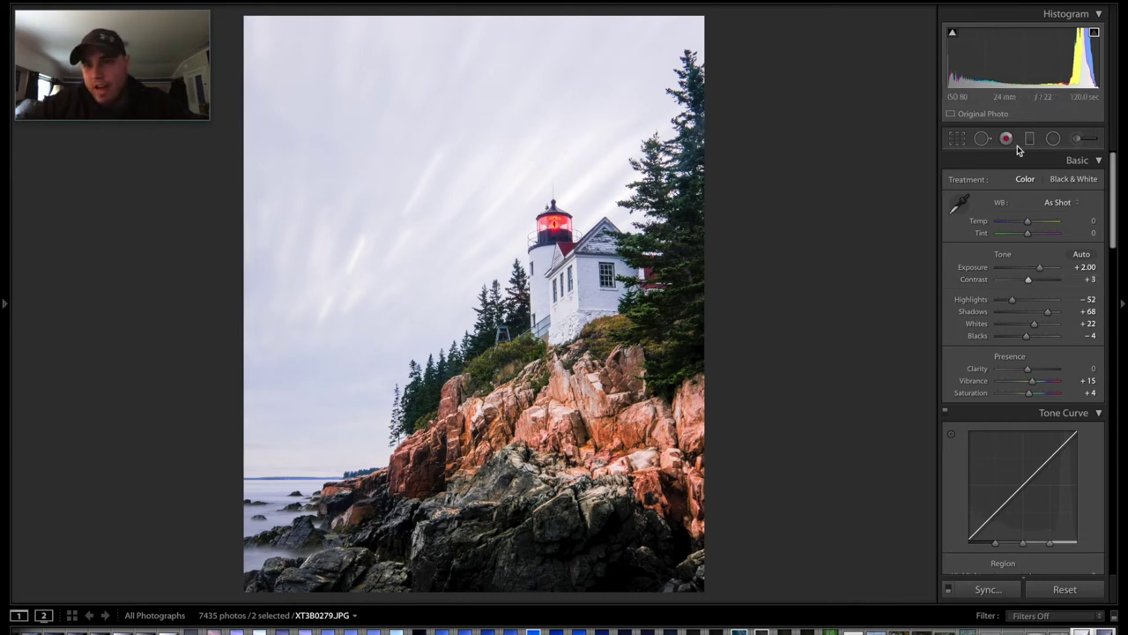
pyautogui.click(1030, 139)
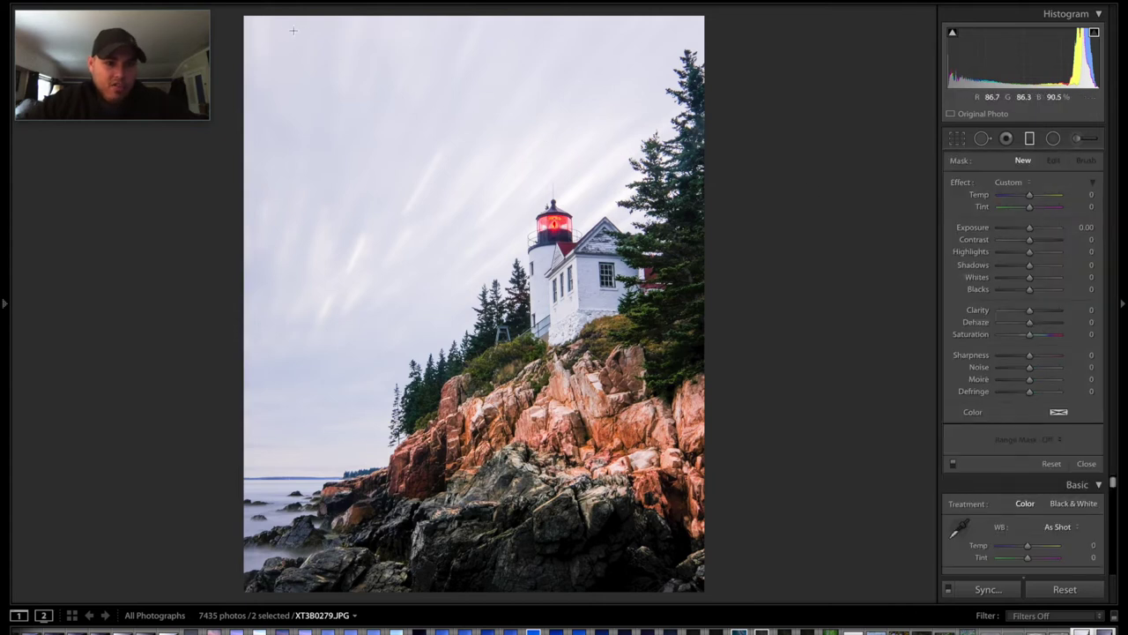
pyautogui.moveTo(249, 16); pyautogui.dragTo(750, 599)
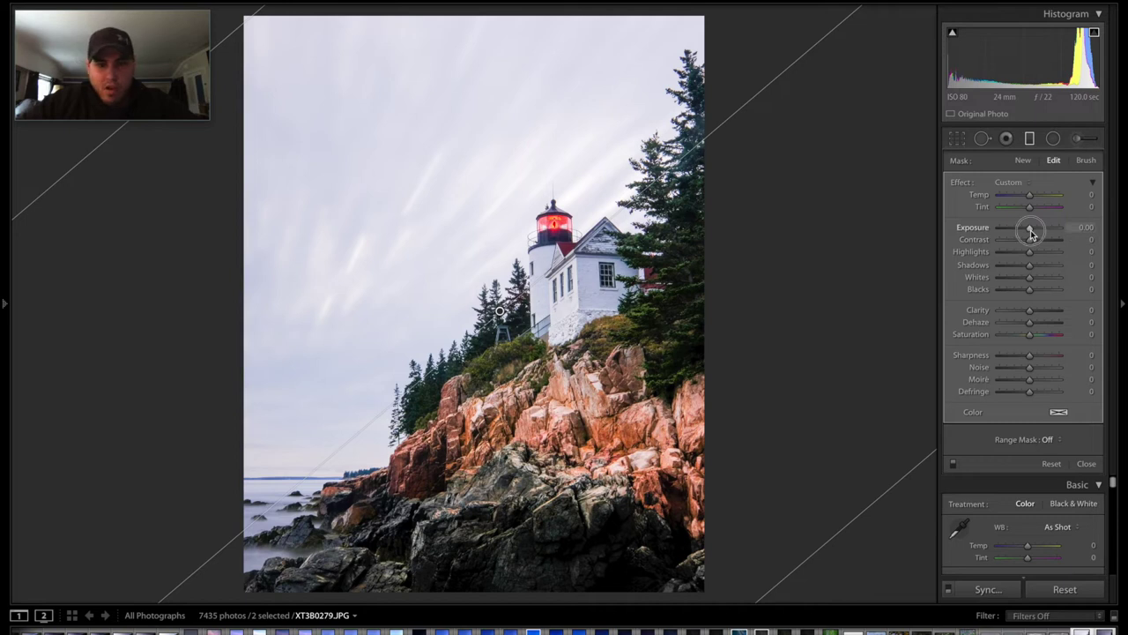
pyautogui.moveTo(1031, 232); pyautogui.dragTo(1040, 247)
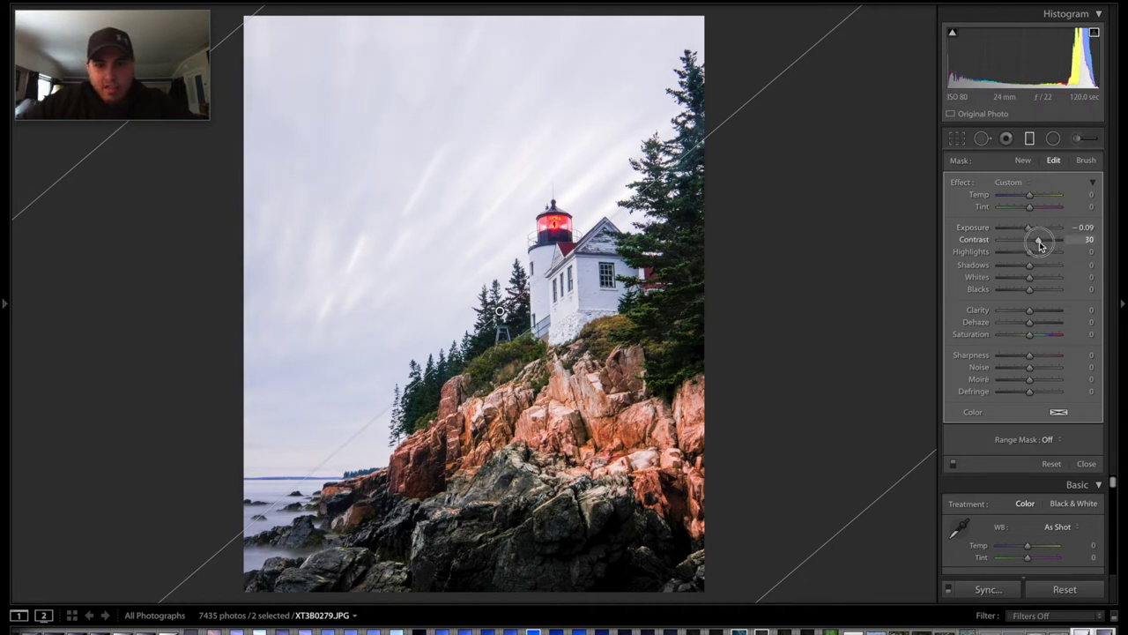
pyautogui.moveTo(1029, 289); pyautogui.dragTo(1049, 316)
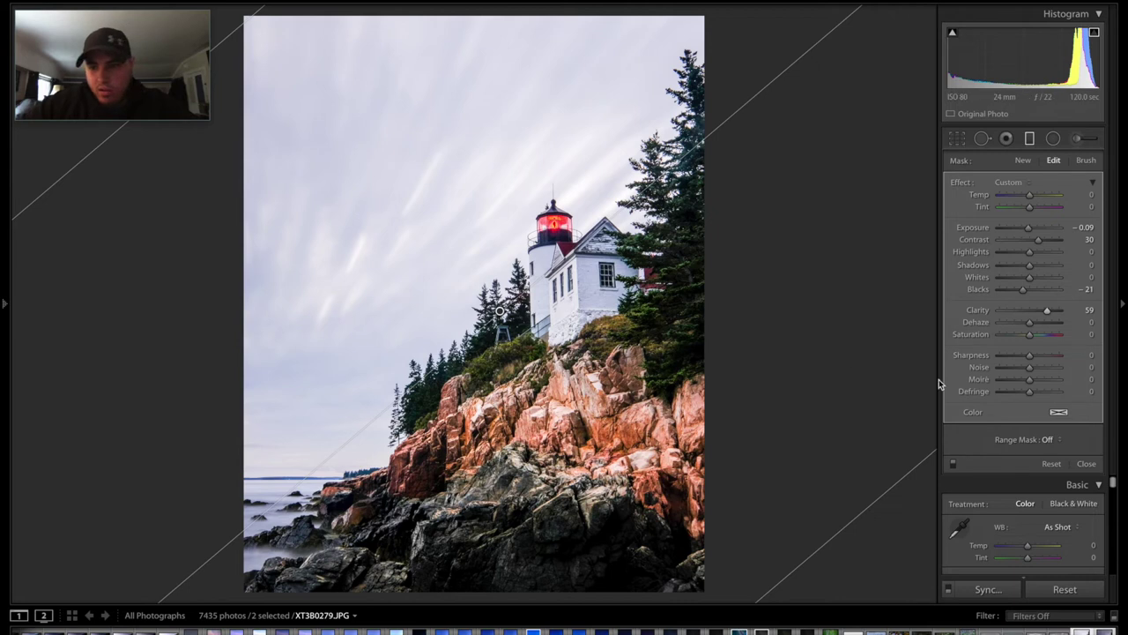
pyautogui.press('Delete')
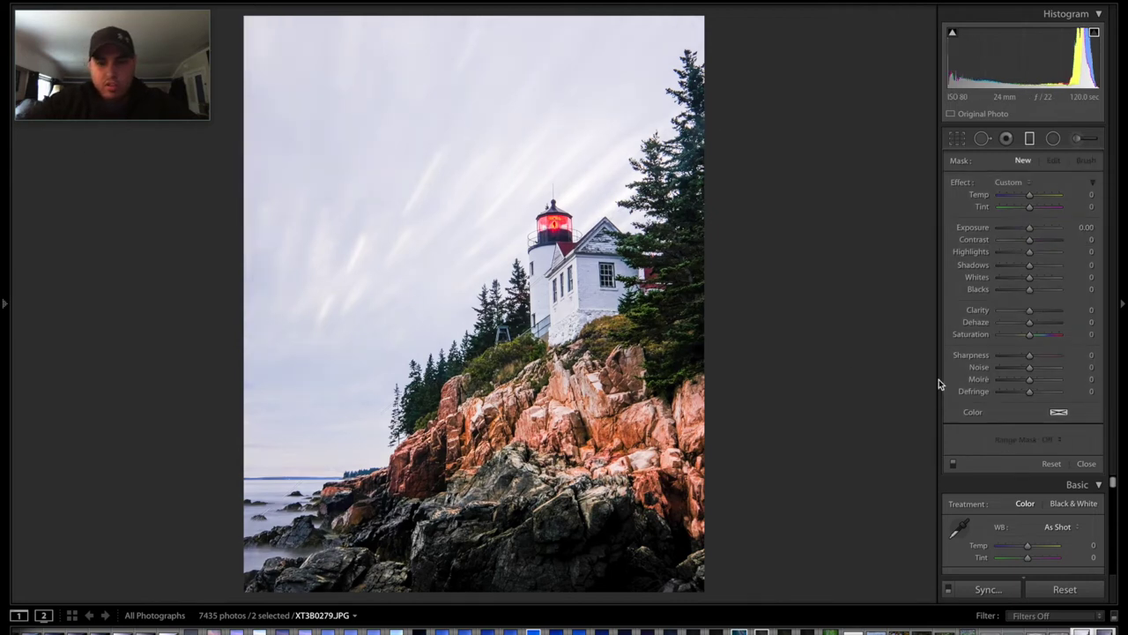
# - Draw a diagonal graduated filter from the photo's upper-left sky corner past its lower-right corner, with Exposure −0.61 and Contrast 58
pyautogui.moveTo(244, 20); pyautogui.dragTo(776, 587)
pyautogui.moveTo(1030, 227); pyautogui.dragTo(1052, 228)
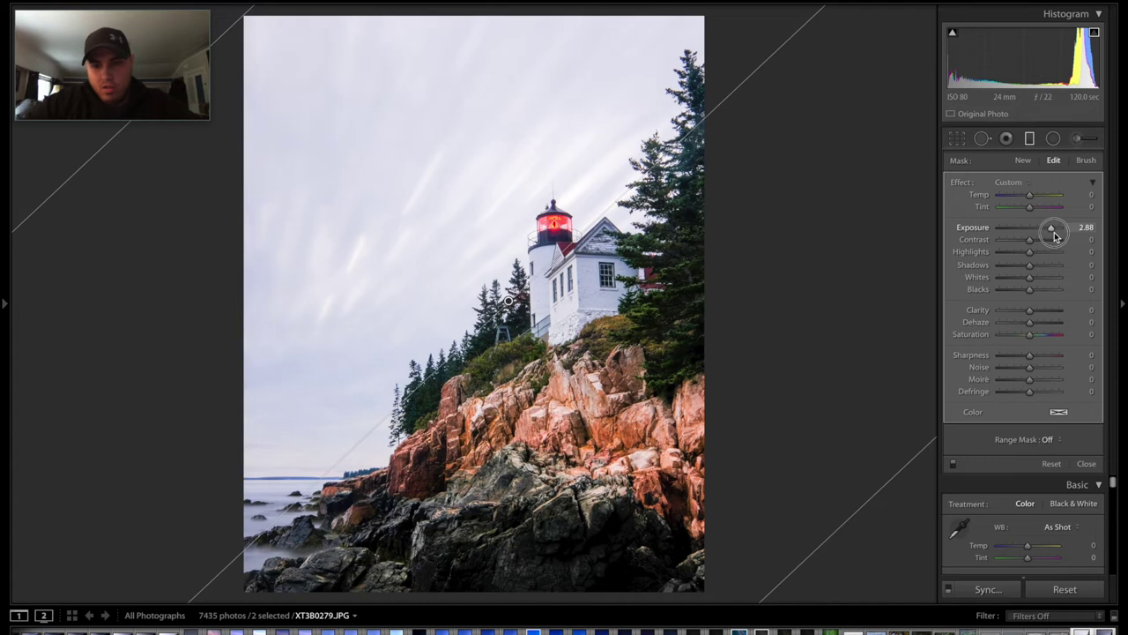
pyautogui.press('o')
pyautogui.doubleClick(1051, 228)
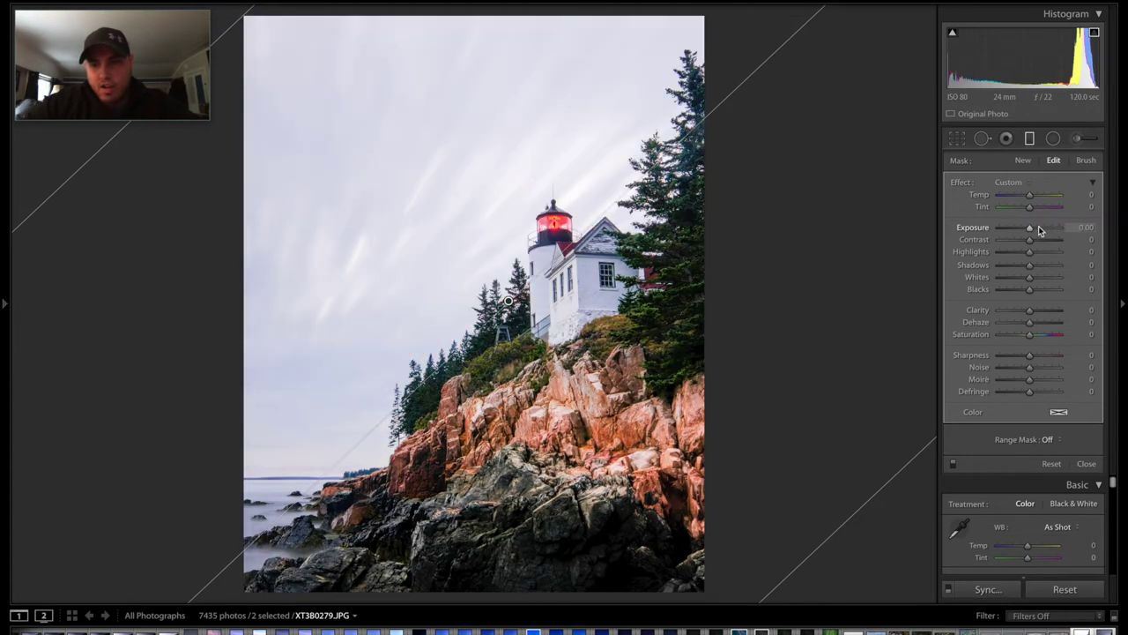
pyautogui.moveTo(1031, 228); pyautogui.dragTo(1048, 244)
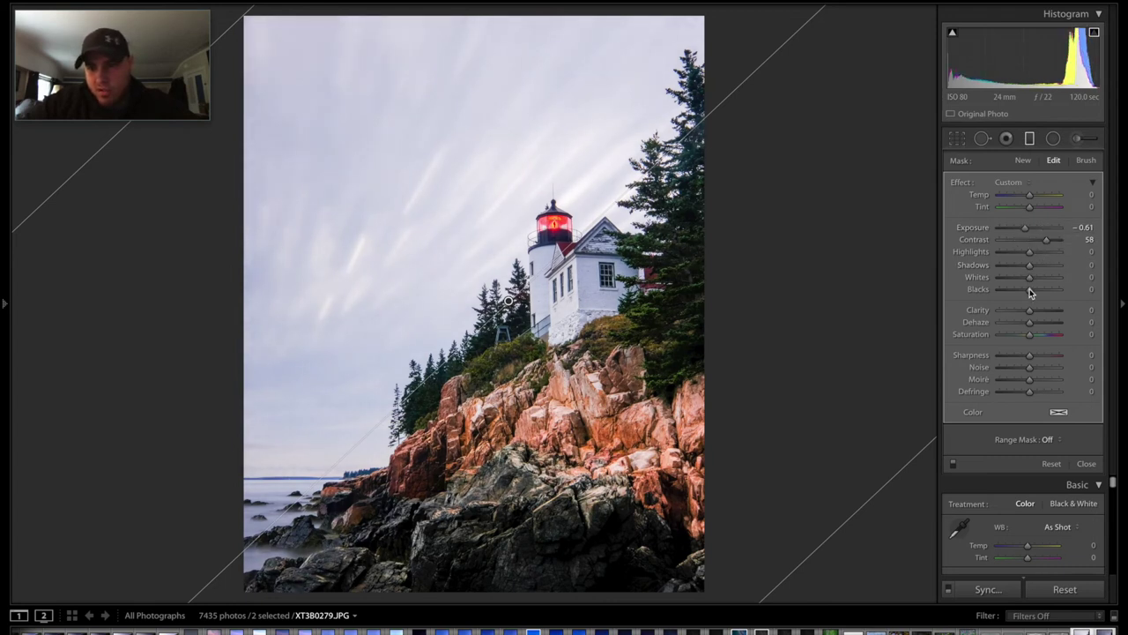
# - Set the graduated filter's Clarity to 61, Dehaze to 26, Blacks to −30 and Highlights to −17, and finish the filter
pyautogui.moveTo(1027, 293); pyautogui.dragTo(1072, 329)
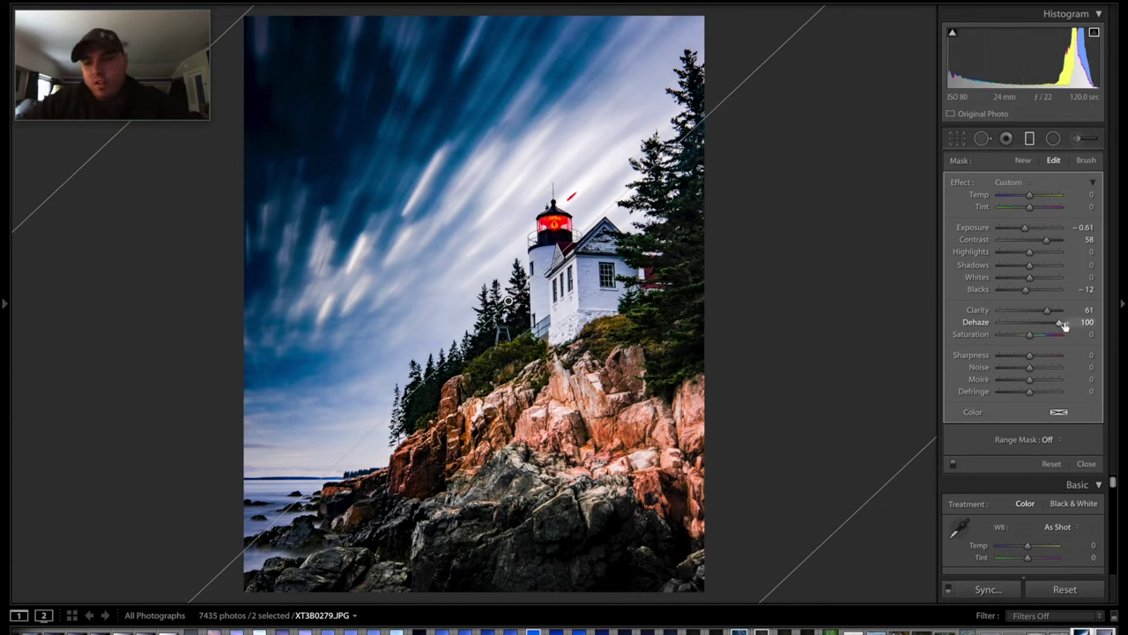
pyautogui.doubleClick(1045, 325)
pyautogui.moveTo(1031, 324); pyautogui.dragTo(1037, 326)
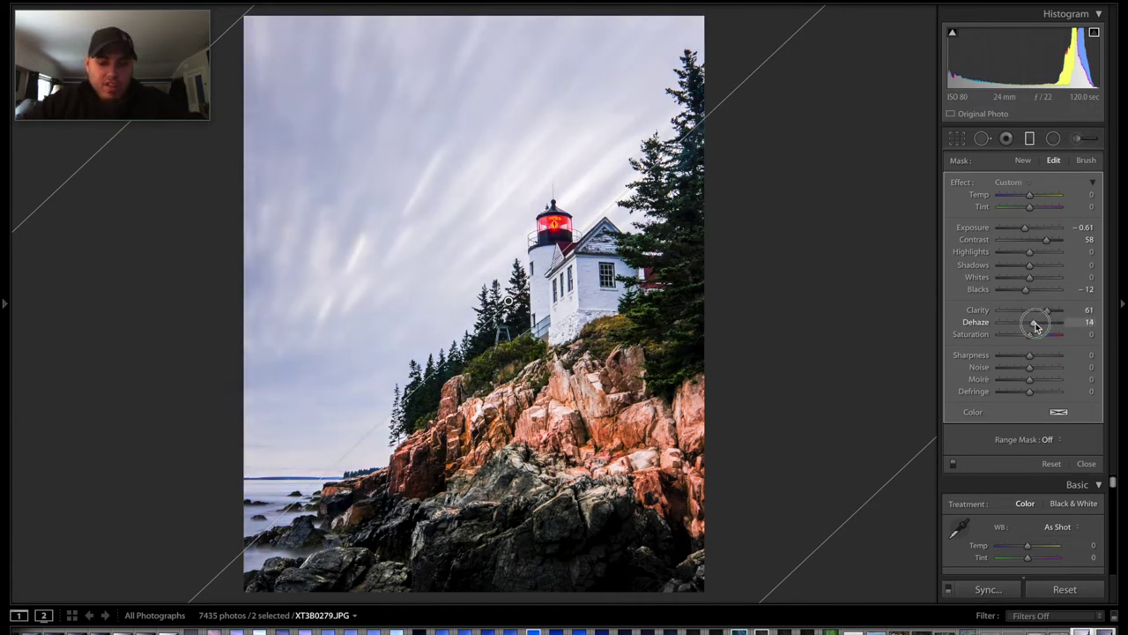
pyautogui.moveTo(1035, 327); pyautogui.dragTo(1041, 326)
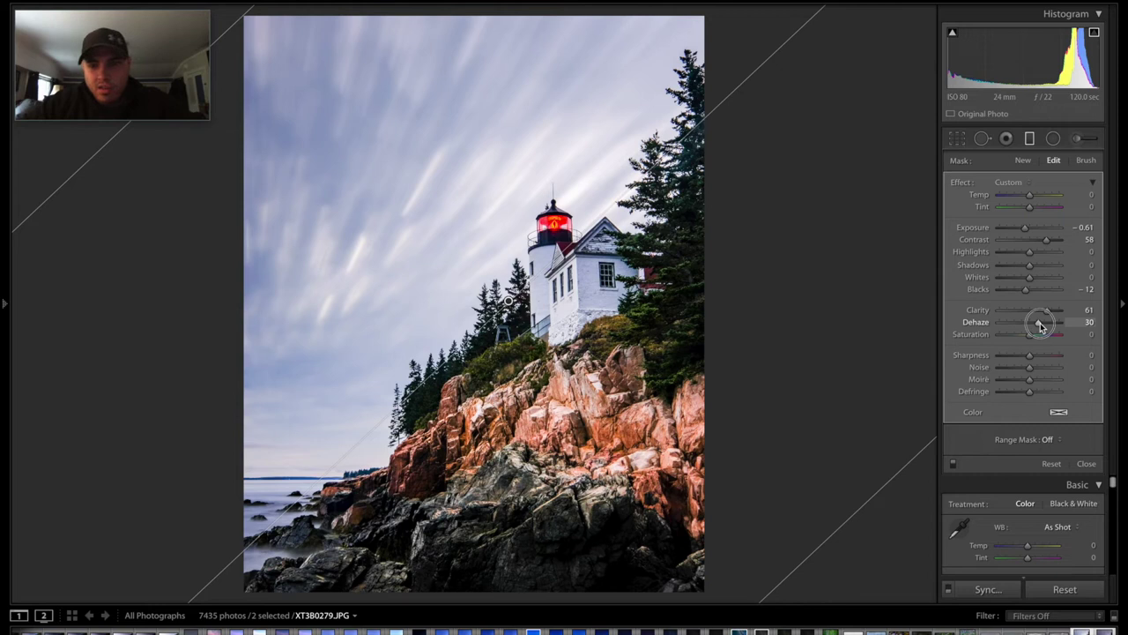
pyautogui.moveTo(1040, 326); pyautogui.dragTo(1021, 292)
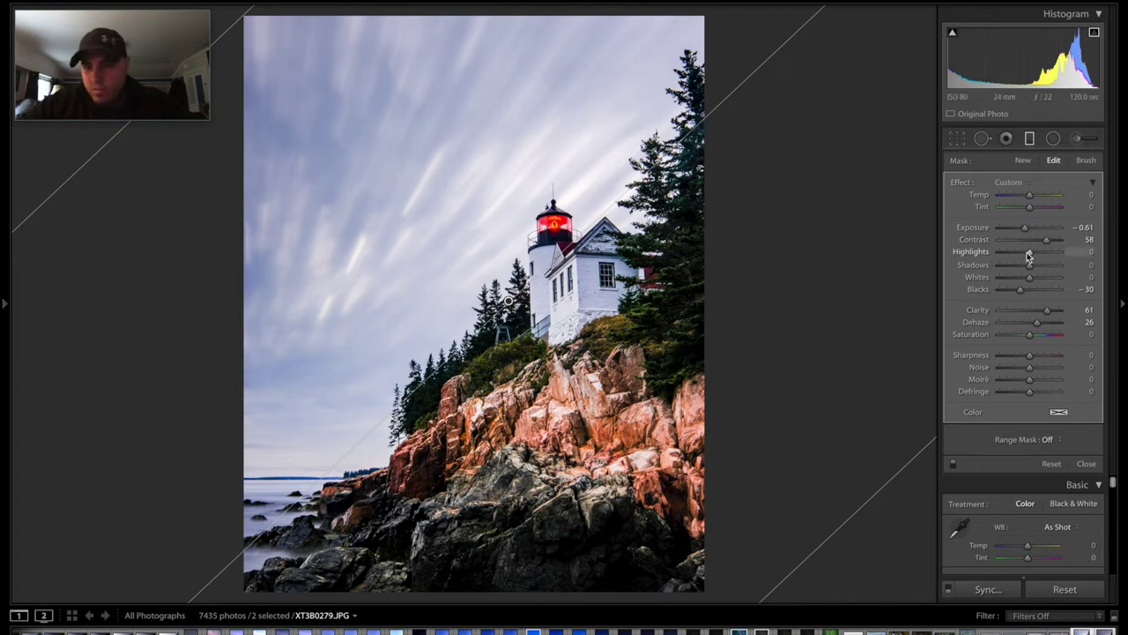
pyautogui.moveTo(1030, 252); pyautogui.dragTo(1023, 255)
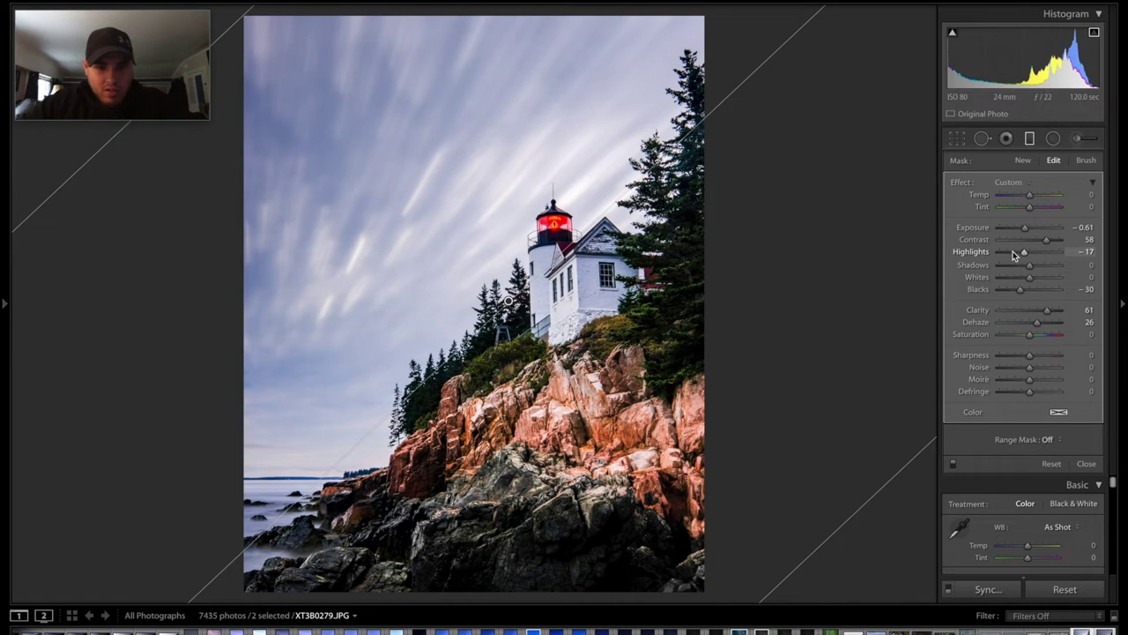
pyautogui.press('Escape')
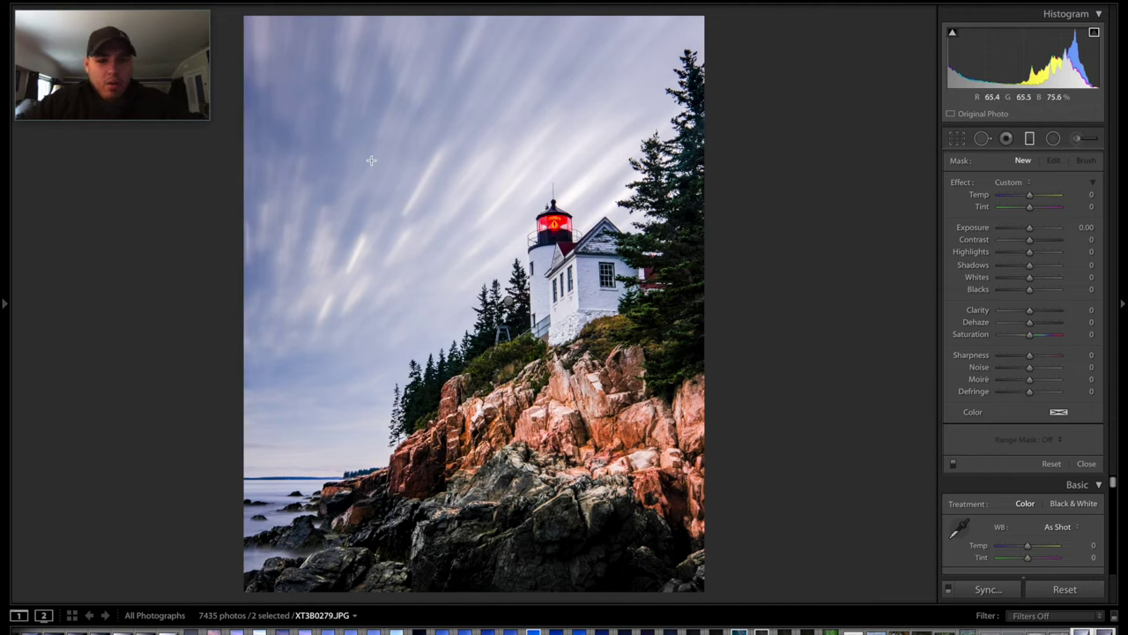
# - Compare the edit with the darker, differently cropped version of the photo and return to the current edit
pyautogui.hotkey('ctrl', "'")
pyautogui.hotkey('ctrl', 'shift', 'r')
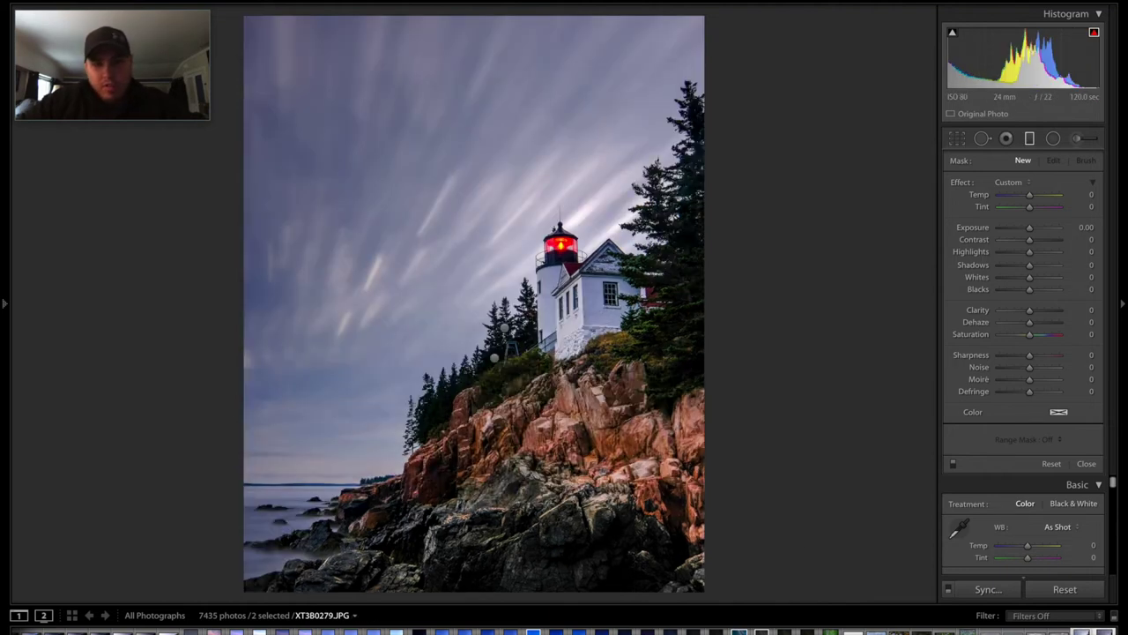
pyautogui.hotkey('ctrl', 'z')
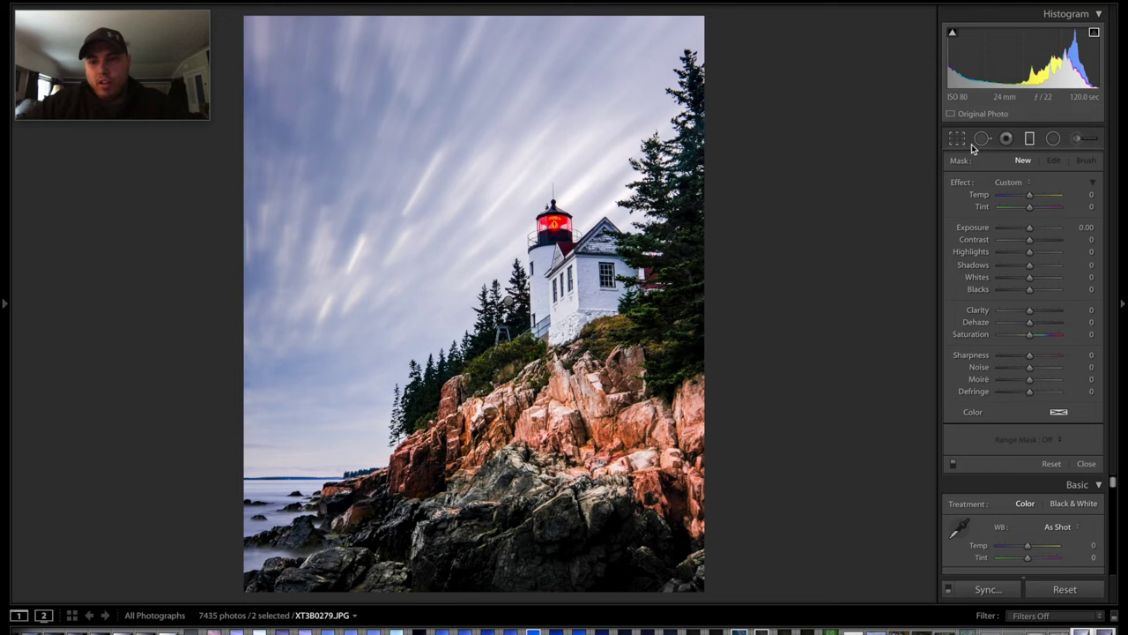
# - Paint an adjustment brush mask over the cliff rocks with size 24, checking the mask overlay, and set its Exposure to −0.63
pyautogui.click(1028, 139)
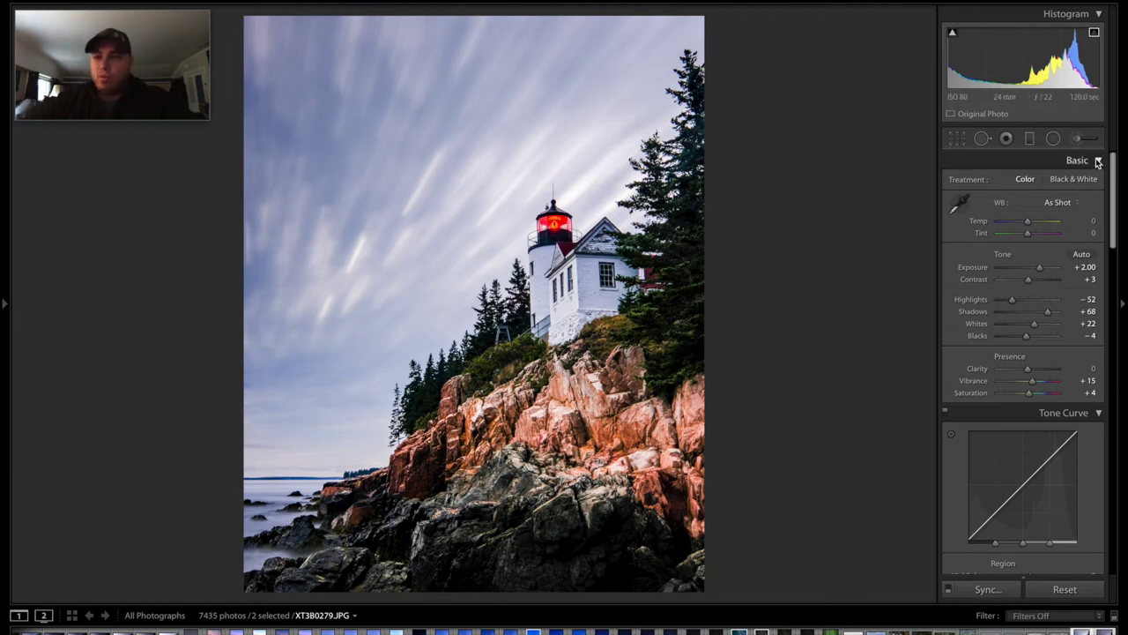
pyautogui.press('k')
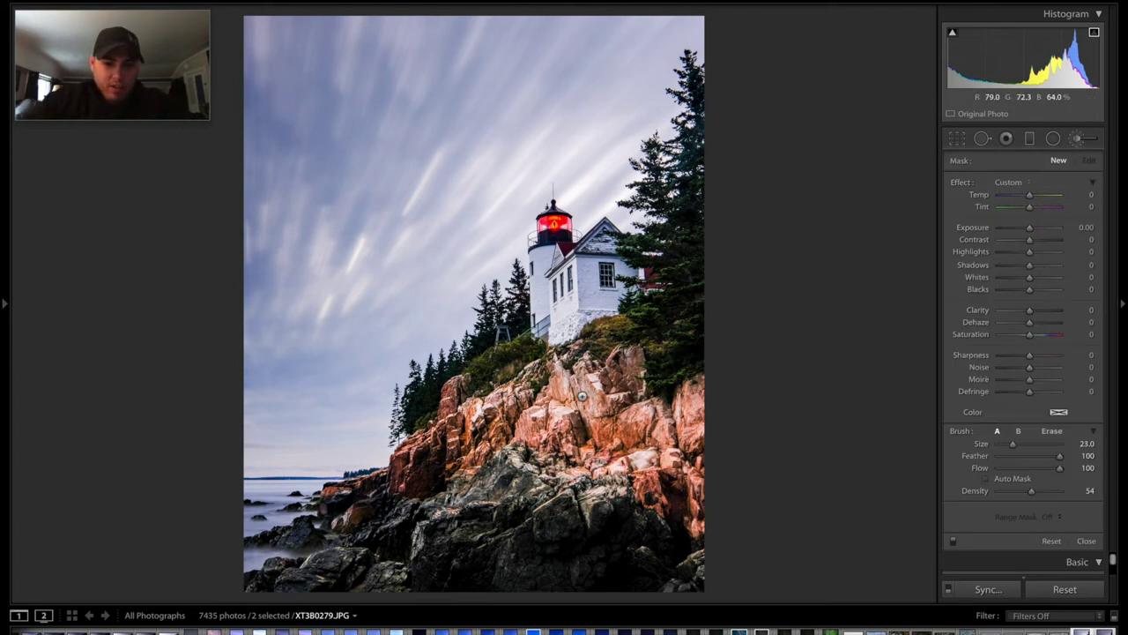
pyautogui.scroll(-5, 503, 402)
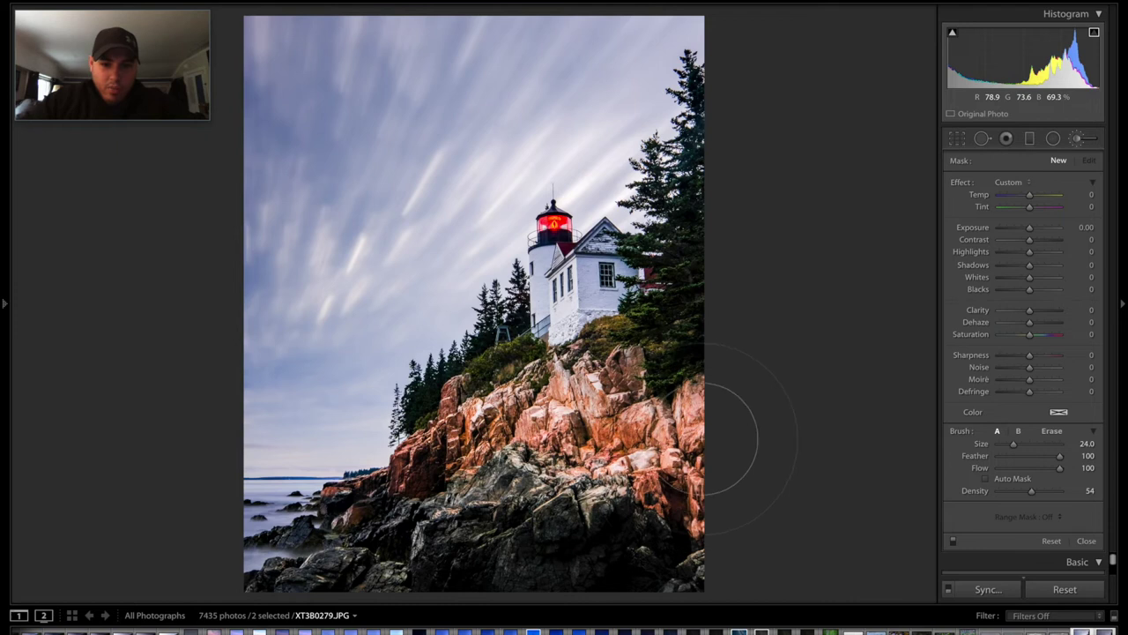
pyautogui.click(639, 374)
pyautogui.moveTo(663, 379)
pyautogui.mouseDown()
pyautogui.moveTo(630, 370)
pyautogui.moveTo(674, 368)
pyautogui.moveTo(644, 388)
pyautogui.moveTo(657, 395)
pyautogui.mouseUp()
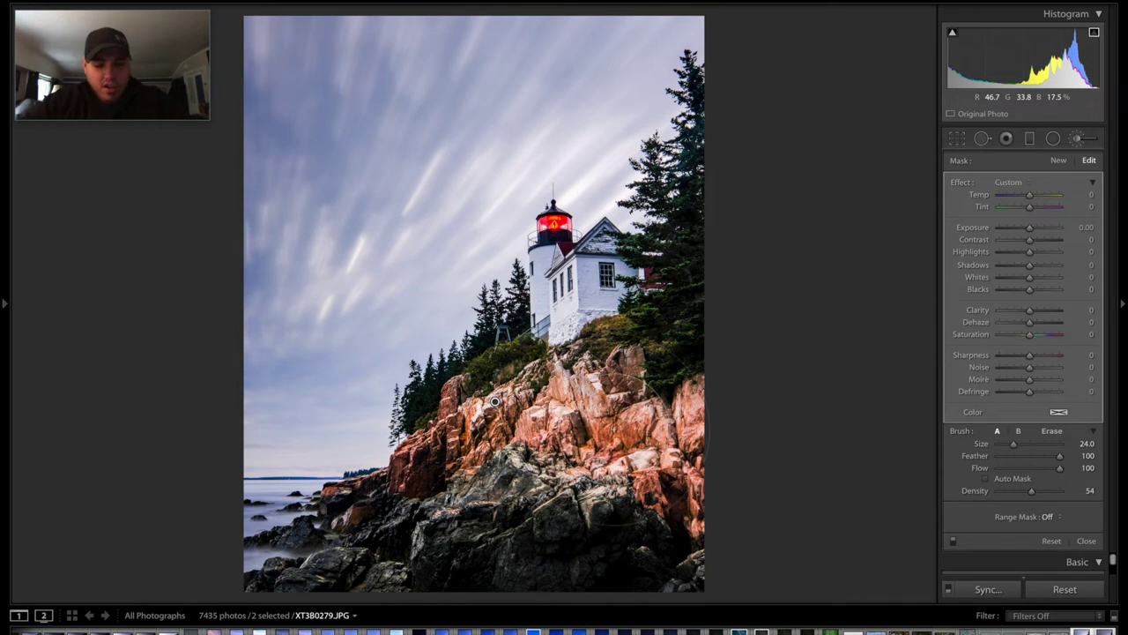
pyautogui.press('o')
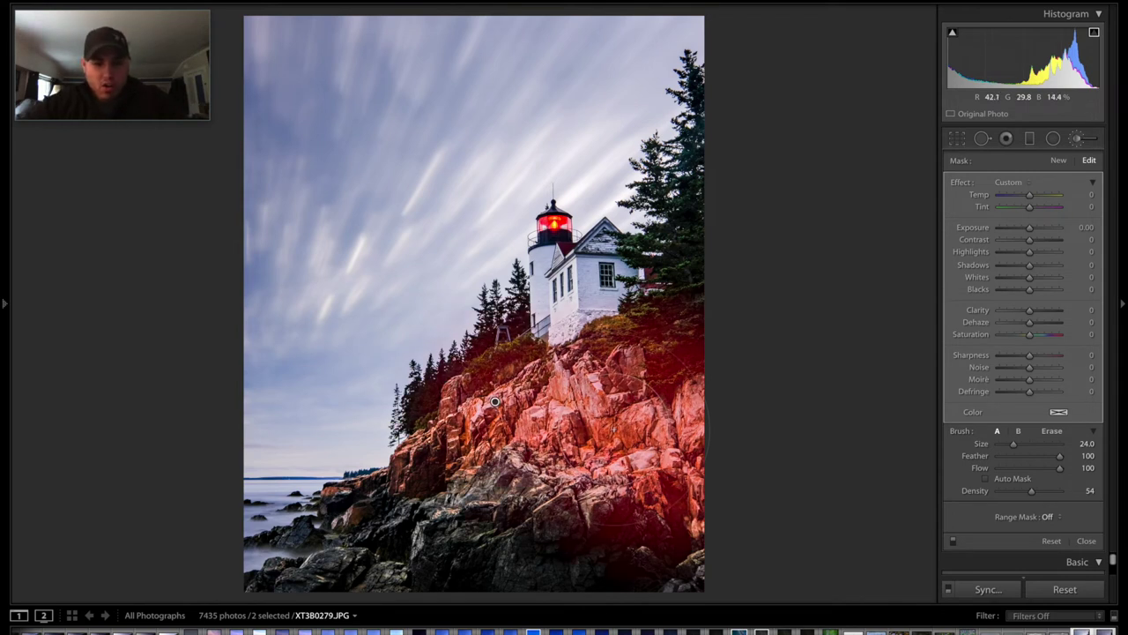
pyautogui.press('o')
pyautogui.press('o')
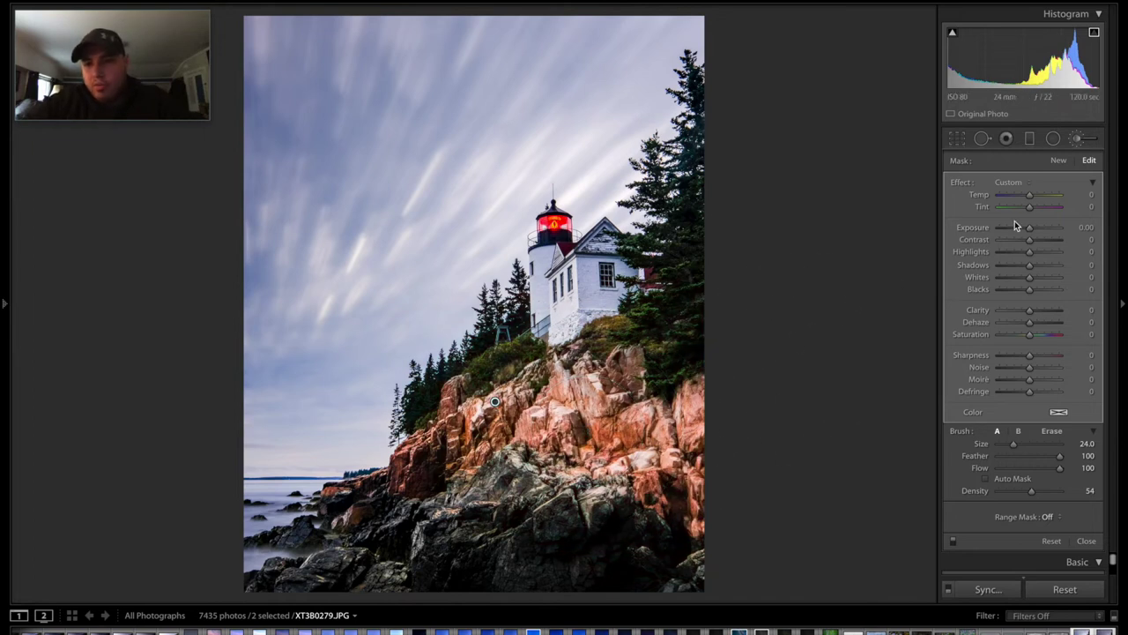
pyautogui.moveTo(1028, 229); pyautogui.dragTo(1024, 230)
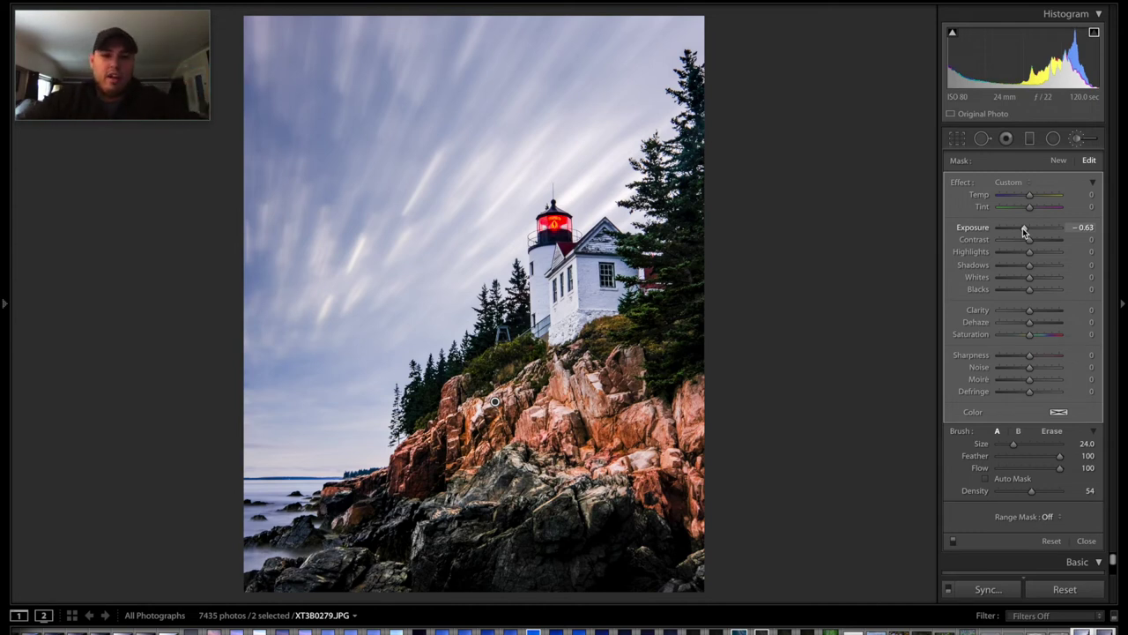
pyautogui.press('Return')
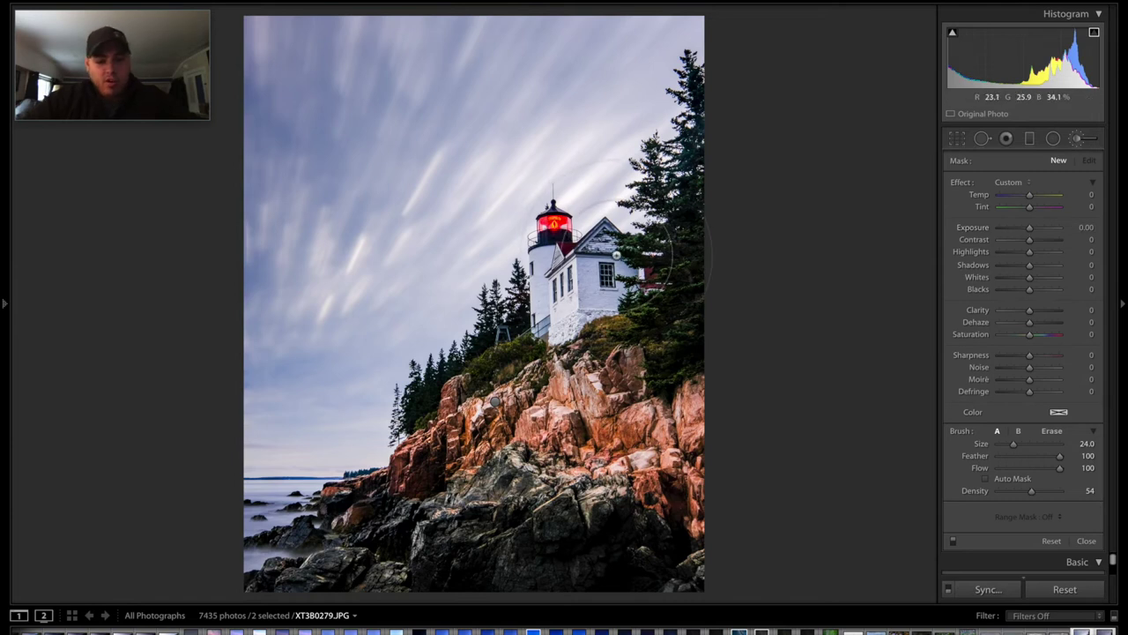
# - Paint a new adjustment brush mask over the white walls of the lighthouse and the adjoining house
pyautogui.press('z')
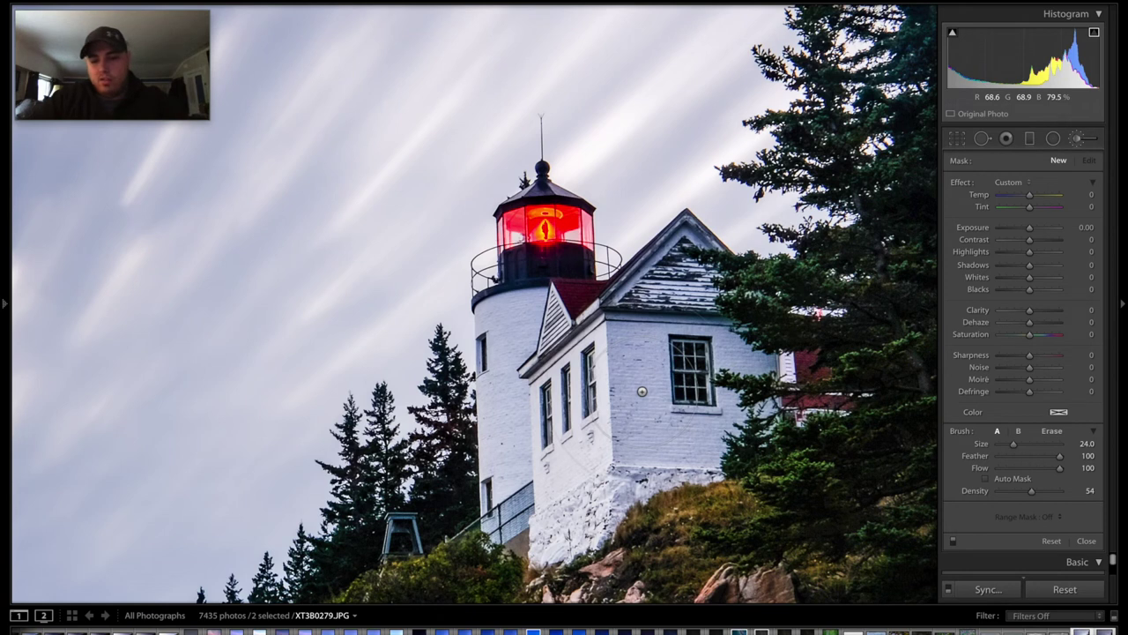
pyautogui.moveTo(701, 380)
pyautogui.mouseDown()
pyautogui.moveTo(681, 351)
pyautogui.moveTo(557, 471)
pyautogui.moveTo(564, 507)
pyautogui.moveTo(608, 551)
pyautogui.moveTo(670, 520)
pyautogui.moveTo(745, 353)
pyautogui.moveTo(731, 273)
pyautogui.moveTo(670, 251)
pyautogui.moveTo(634, 264)
pyautogui.moveTo(639, 304)
pyautogui.moveTo(529, 286)
pyautogui.moveTo(502, 326)
pyautogui.moveTo(481, 410)
pyautogui.moveTo(473, 494)
pyautogui.moveTo(497, 482)
pyautogui.mouseUp()
pyautogui.moveTo(660, 427); pyautogui.dragTo(678, 388)
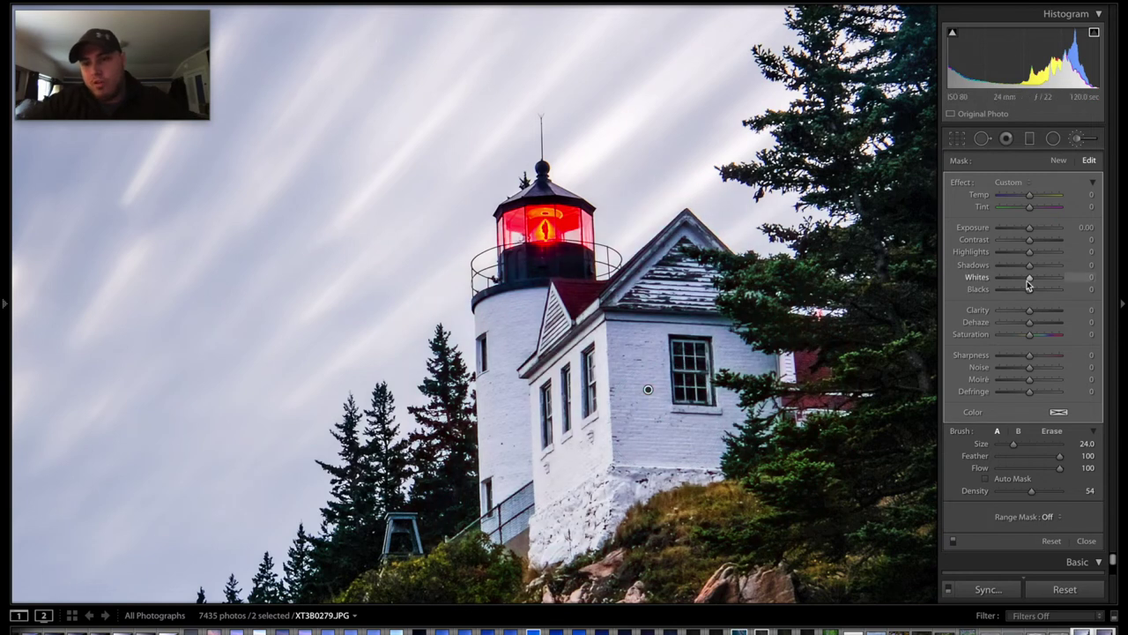
# - Set the white-walls brush mask to Exposure 0.10, Shadows 9 and Whites 28, and finish the mask
pyautogui.moveTo(1030, 283); pyautogui.dragTo(1035, 283)
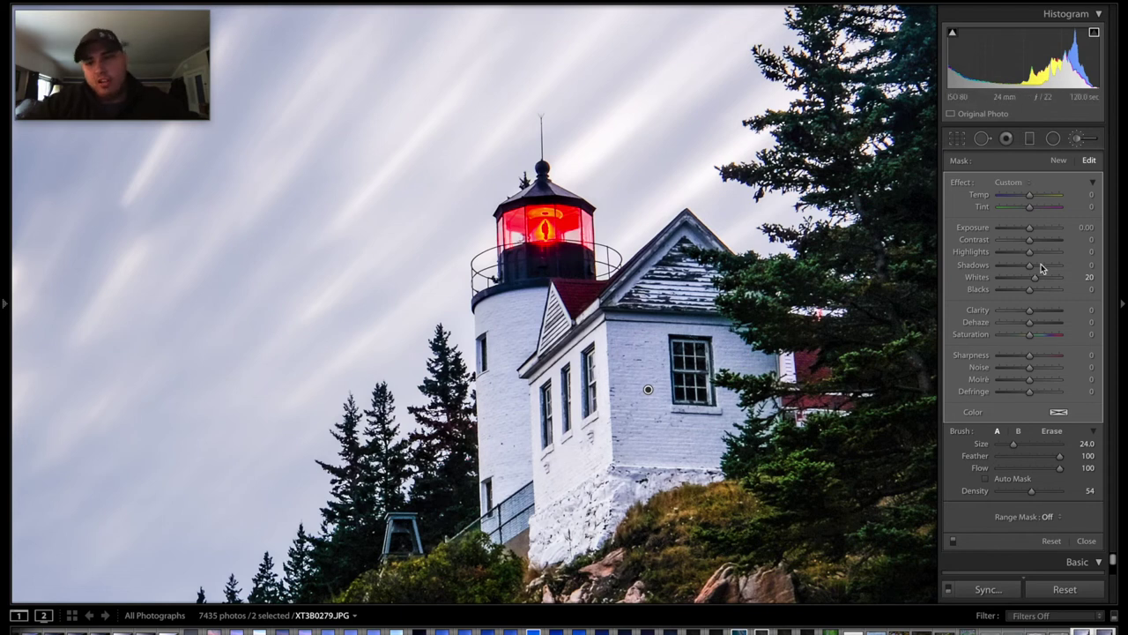
pyautogui.moveTo(1033, 280); pyautogui.dragTo(1040, 280)
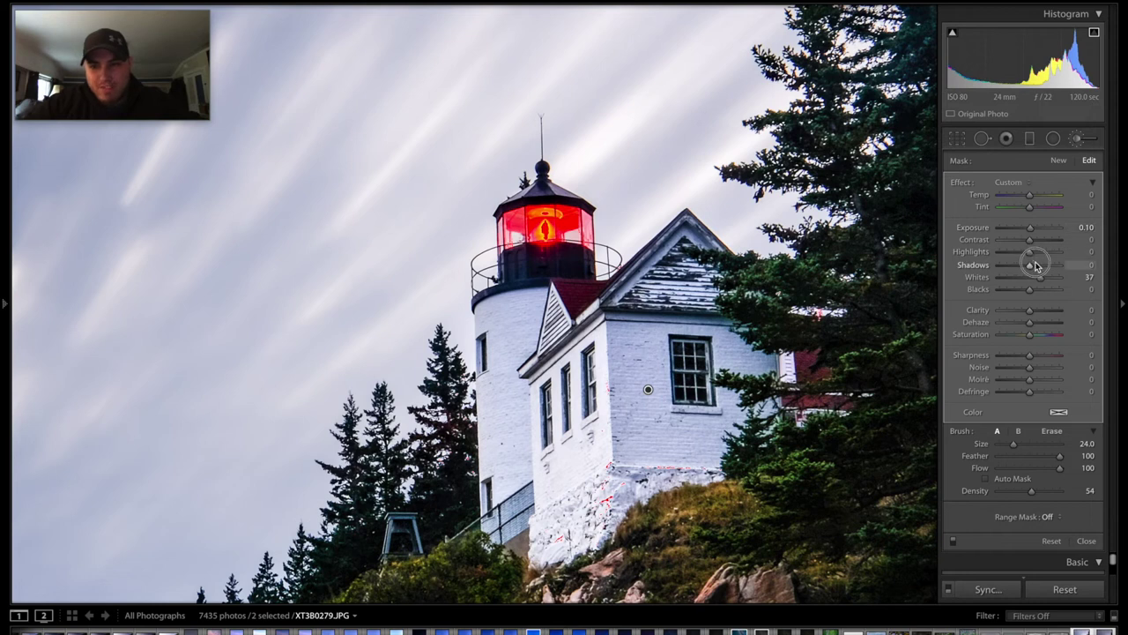
pyautogui.moveTo(1031, 264); pyautogui.dragTo(1037, 271)
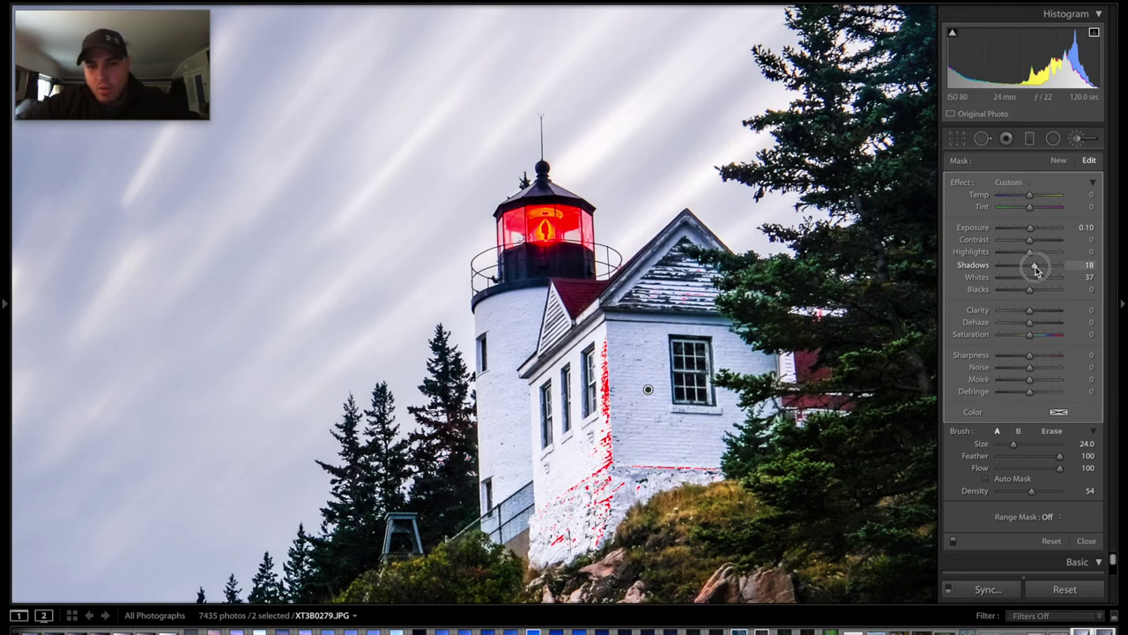
pyautogui.moveTo(1037, 271); pyautogui.dragTo(1033, 268)
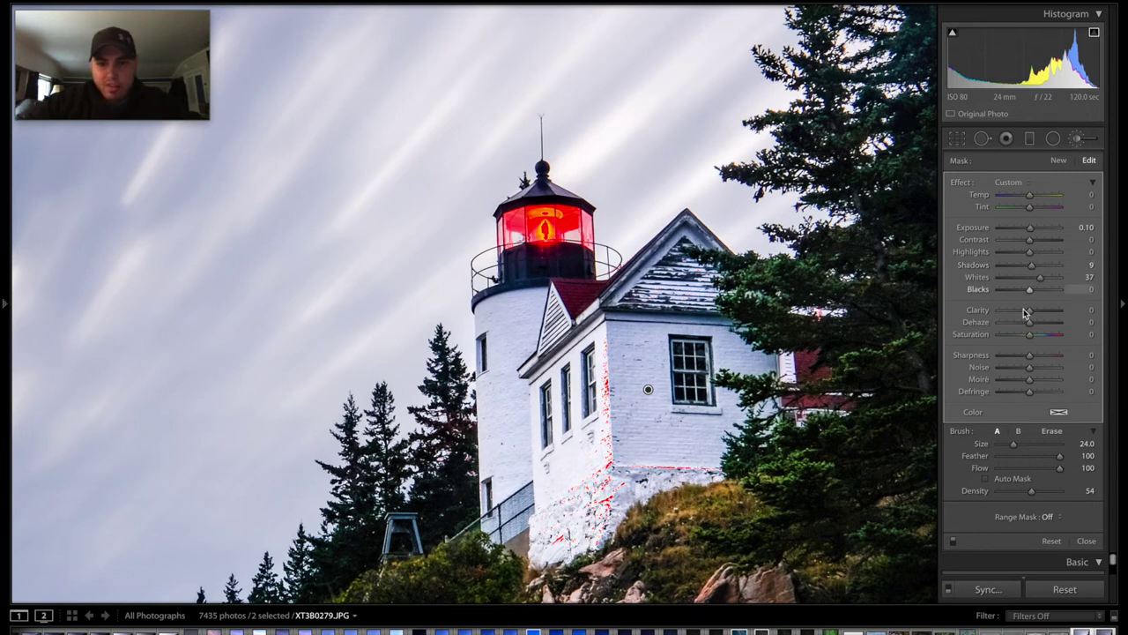
pyautogui.moveTo(1040, 277); pyautogui.dragTo(1039, 282)
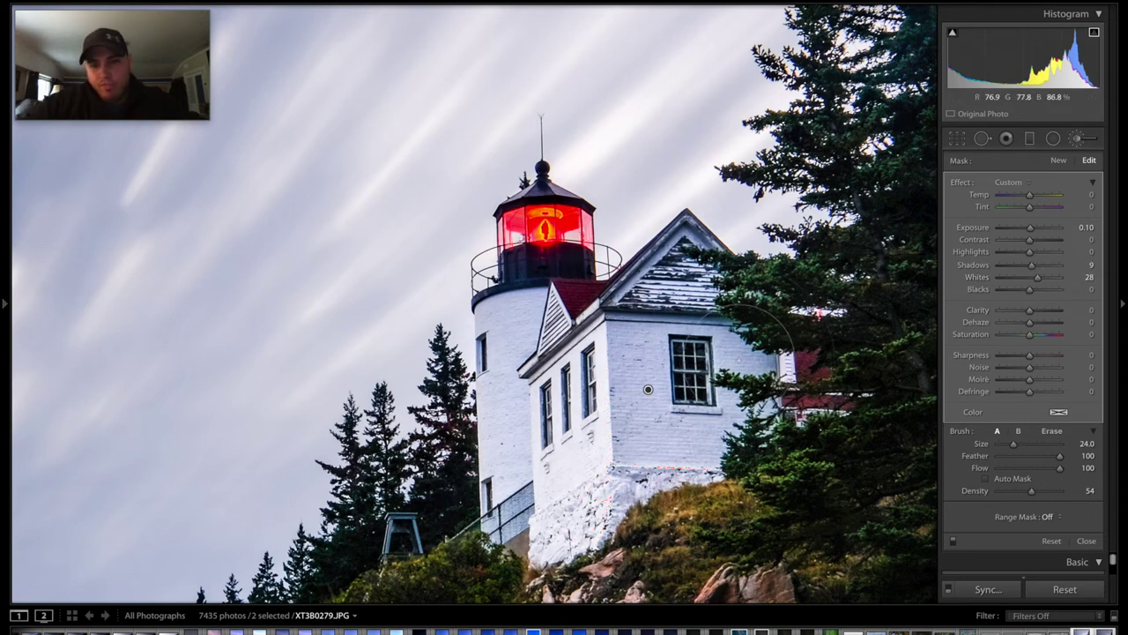
pyautogui.press('Return')
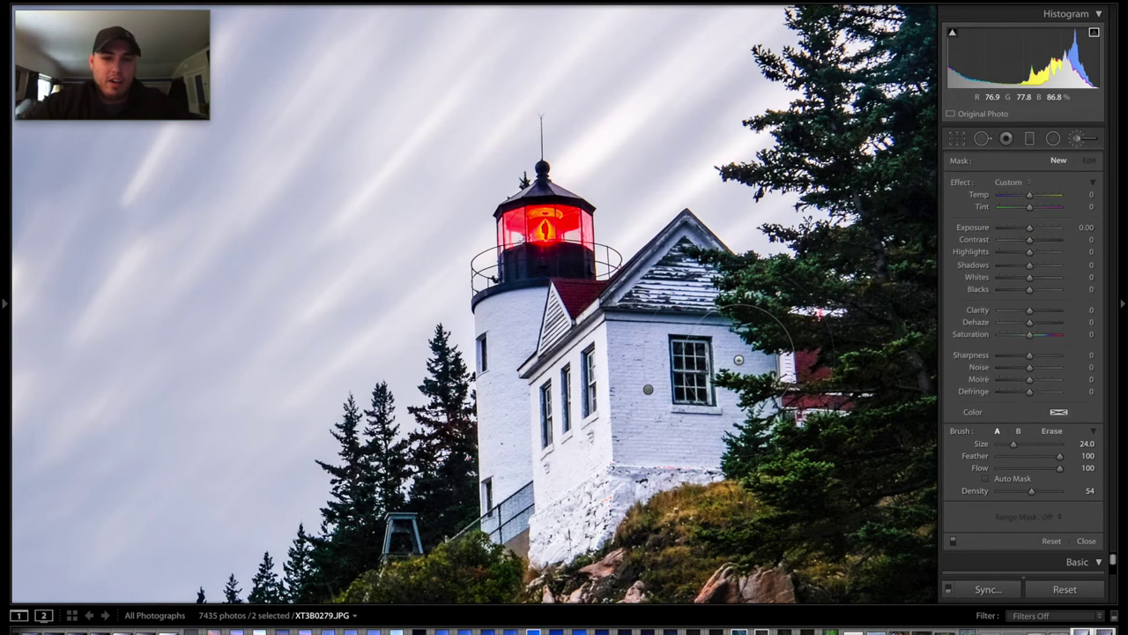
# - Compare the full photo with its darker virtual copy, and set the current edit's overall Contrast to −9
pyautogui.press('z')
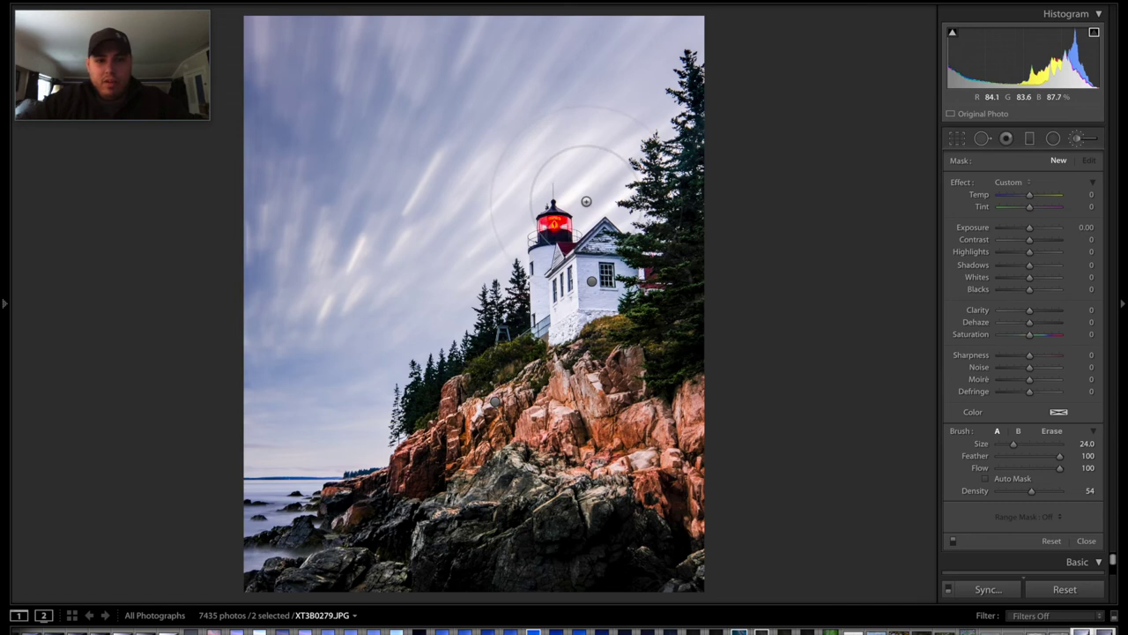
pyautogui.hotkey('ctrl', "'")
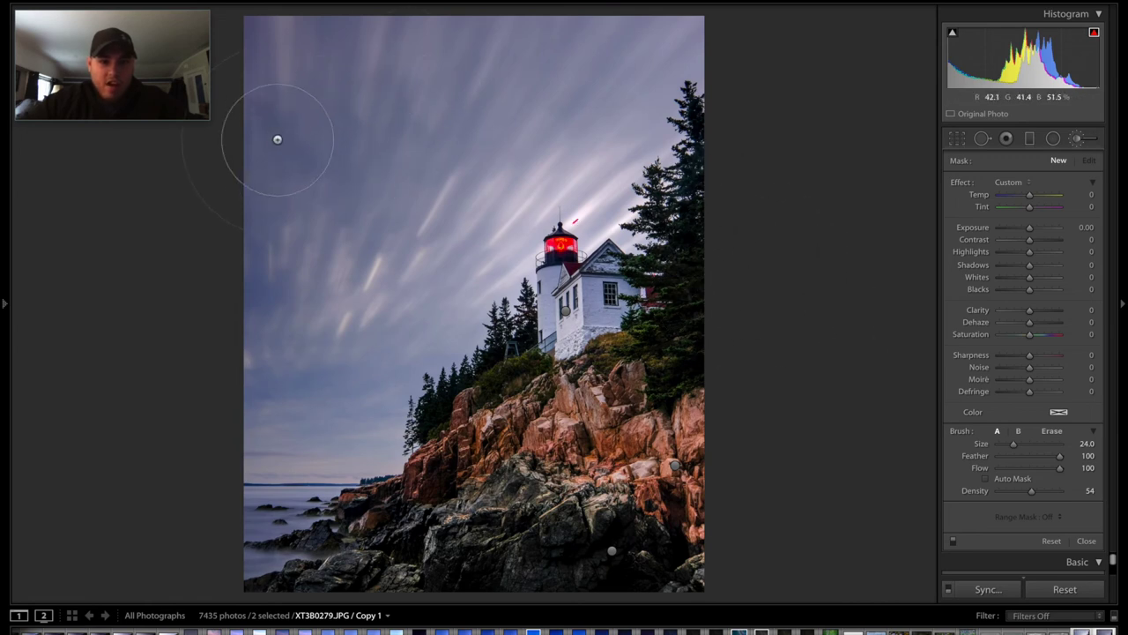
pyautogui.moveTo(837, 630)
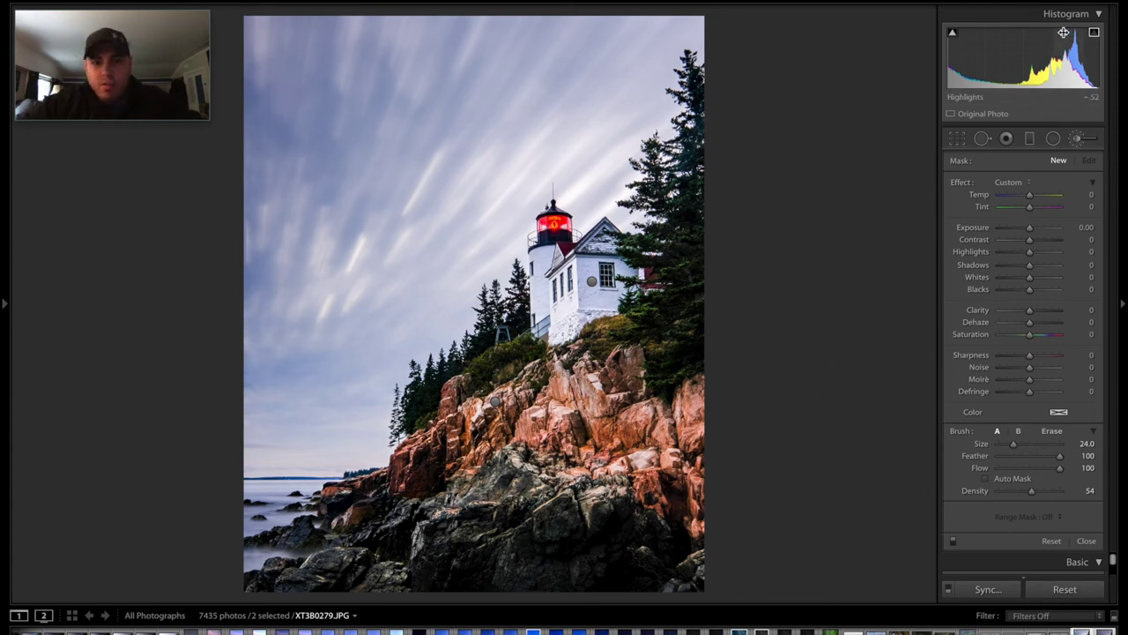
pyautogui.click(1077, 139)
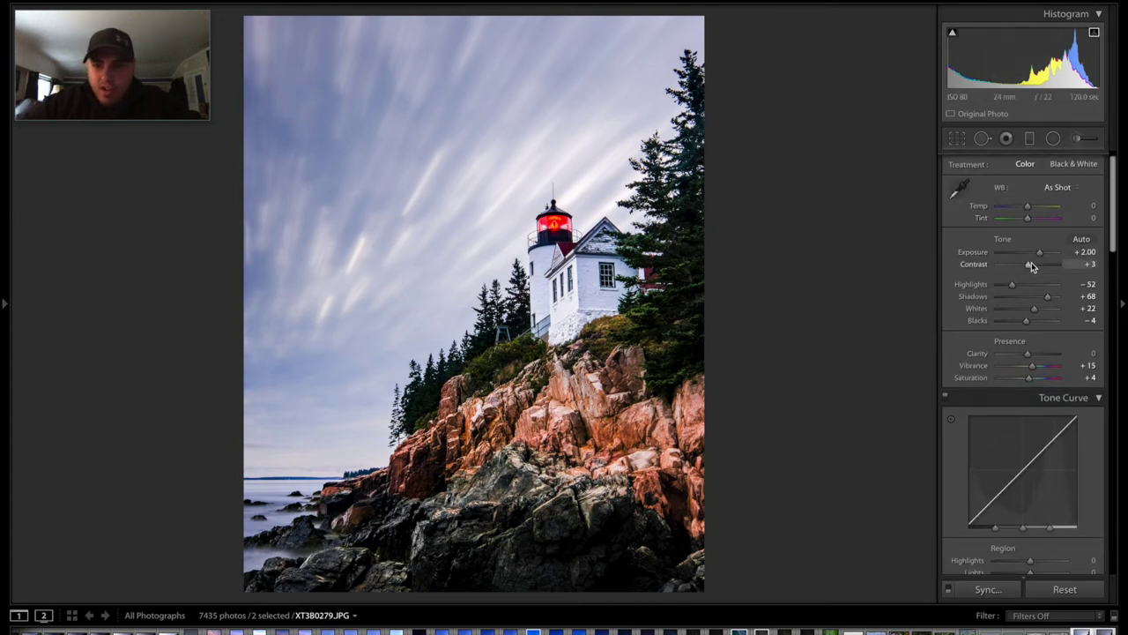
pyautogui.moveTo(1032, 268); pyautogui.dragTo(1026, 267)
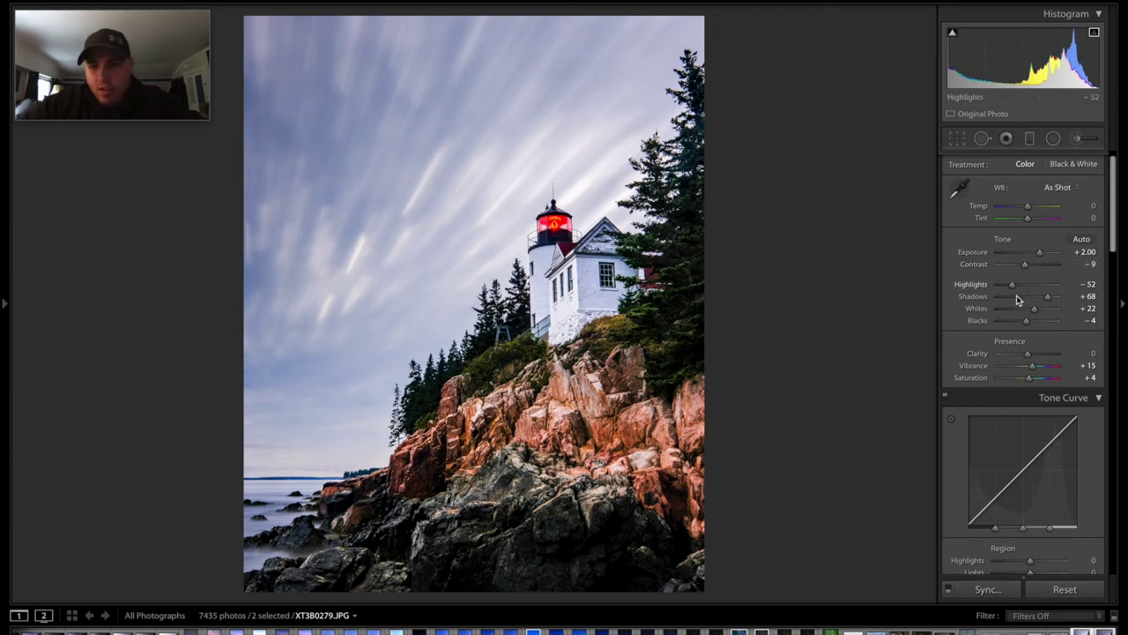
pyautogui.scroll(1, 1034, 352)
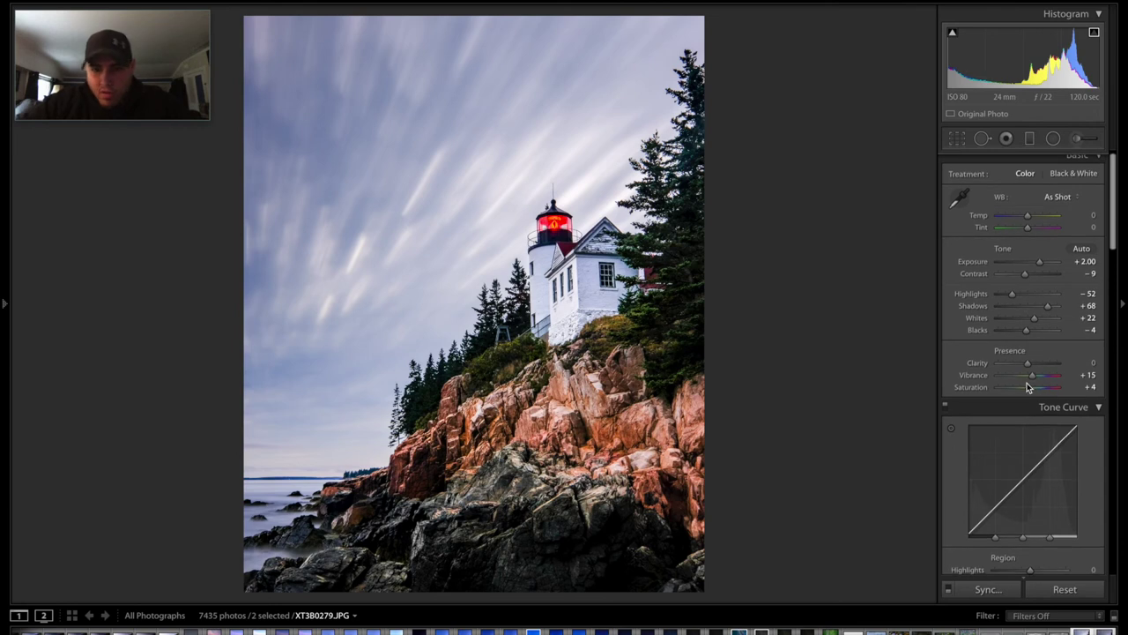
# - Paint a new adjustment brush mask over the sky with size 40 and show its mask overlay
pyautogui.click(1077, 138)
pyautogui.scroll(8, 547, 79)
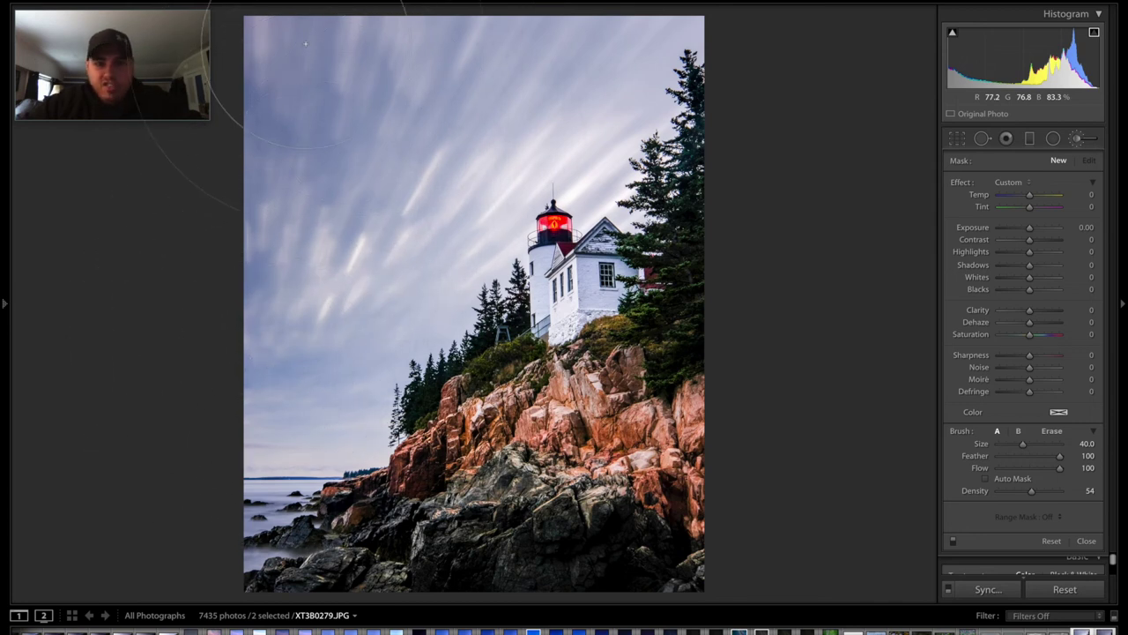
pyautogui.click(635, 51)
pyautogui.press('o')
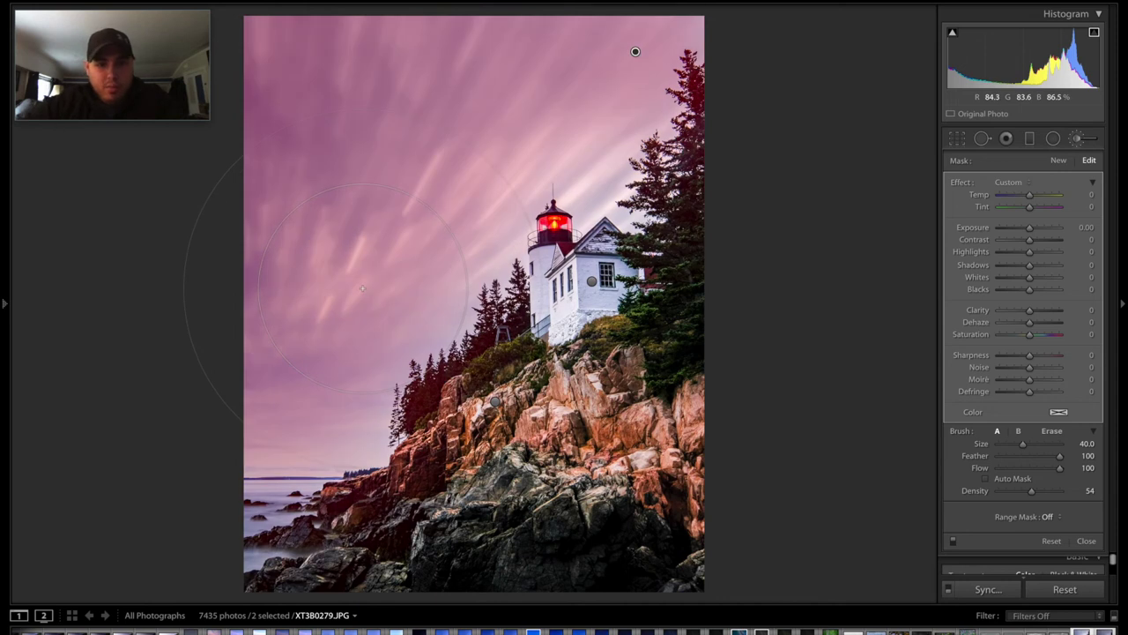
# - Erase the sky mask around the lighthouse and right-hand trees with size 26, and set its Exposure to −0.17
pyautogui.click(1052, 431)
pyautogui.moveTo(617, 194)
pyautogui.mouseDown()
pyautogui.moveTo(608, 181)
pyautogui.moveTo(574, 188)
pyautogui.moveTo(503, 220)
pyautogui.moveTo(689, 260)
pyautogui.mouseUp()
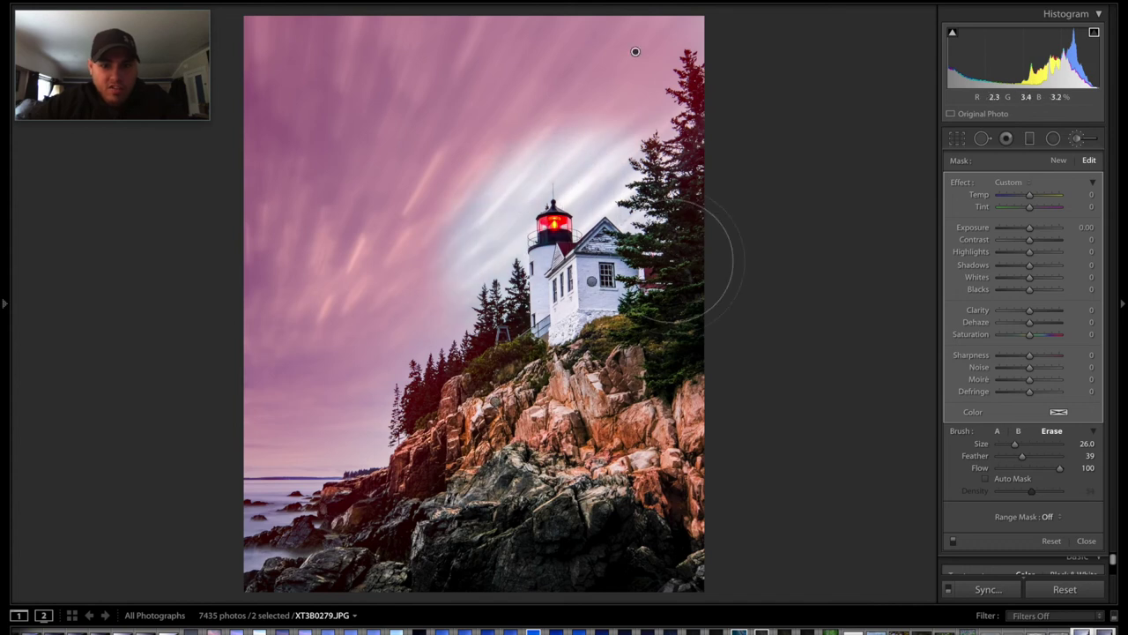
pyautogui.press('o')
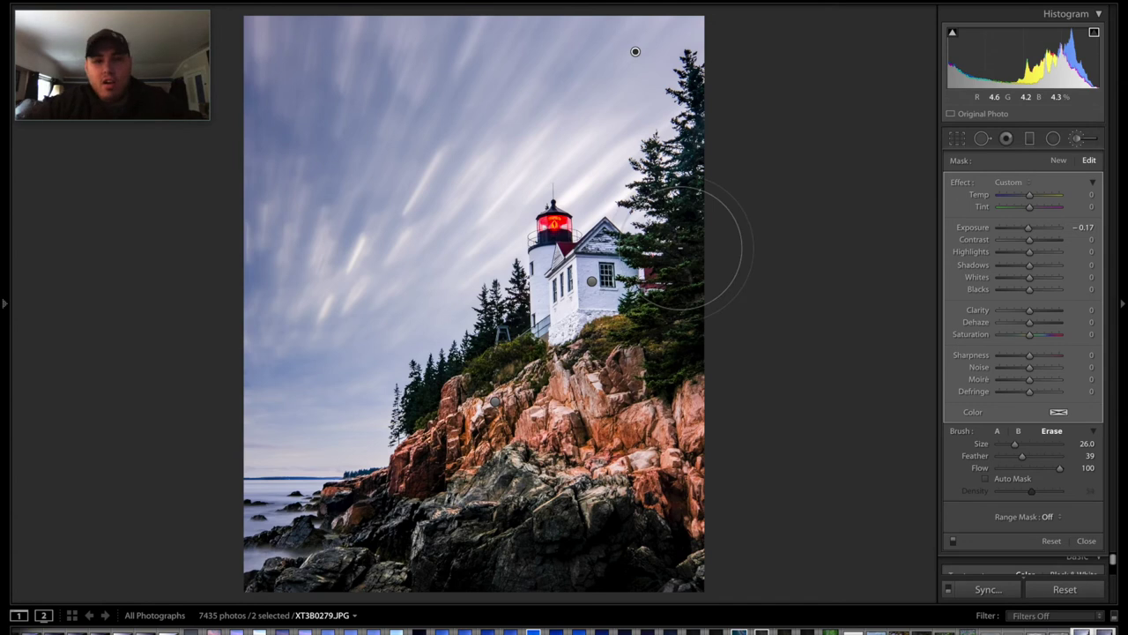
pyautogui.press('k')
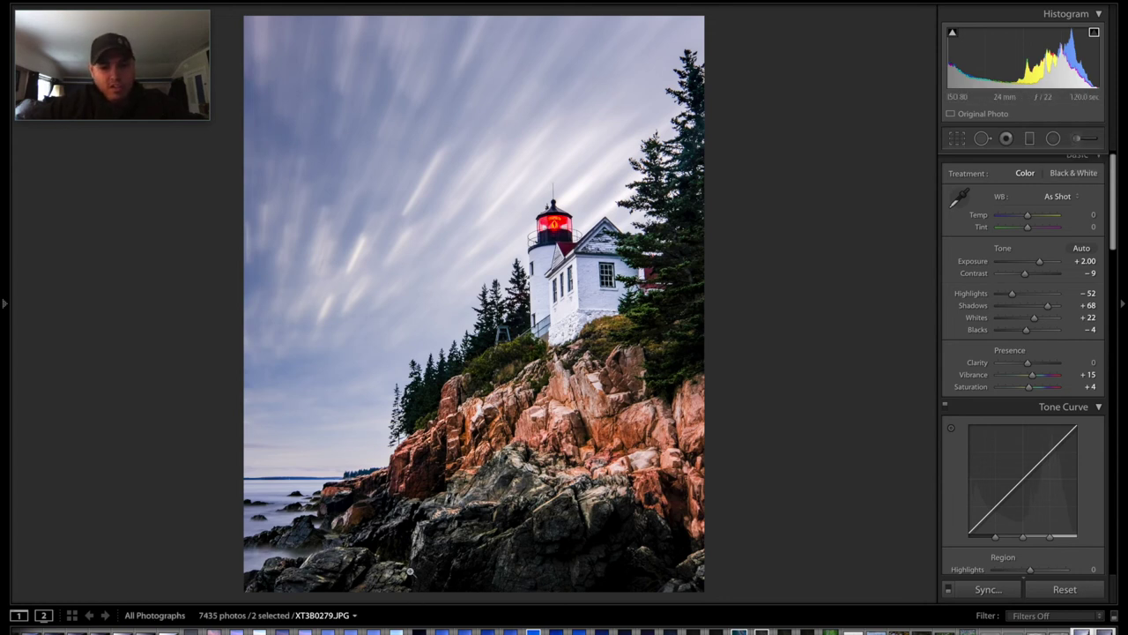
# - Paint a new size 34 adjustment brush mask over the dark foreground rocks, check its overlay, and set its Shadows to 20
pyautogui.click(1076, 138)
pyautogui.scroll(-3, 642, 560)
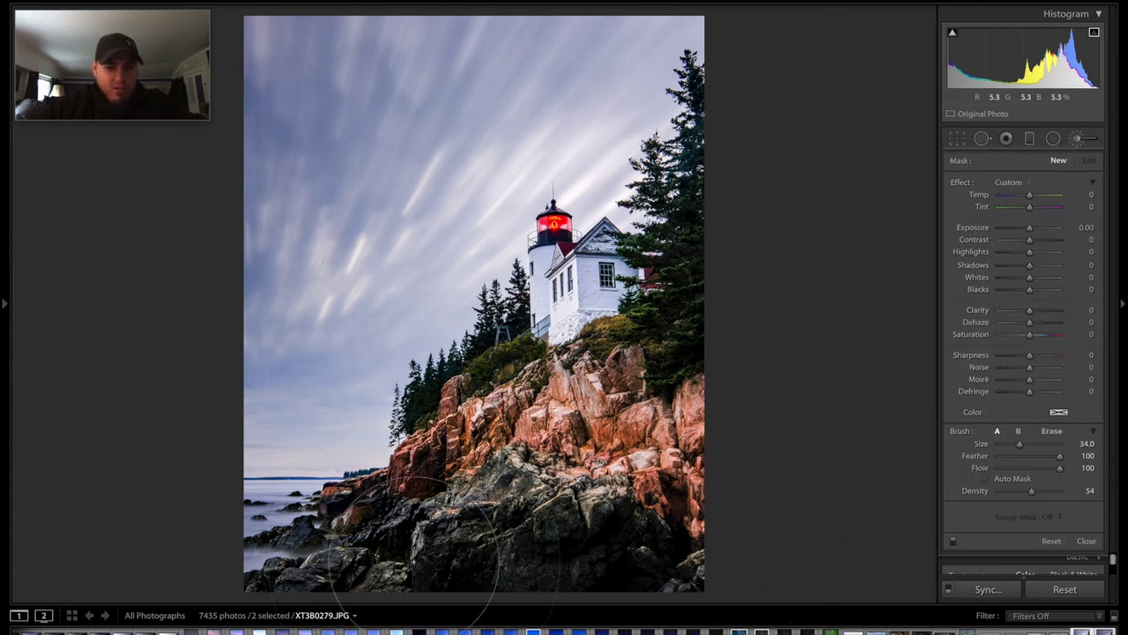
pyautogui.moveTo(201, 554); pyautogui.dragTo(478, 577)
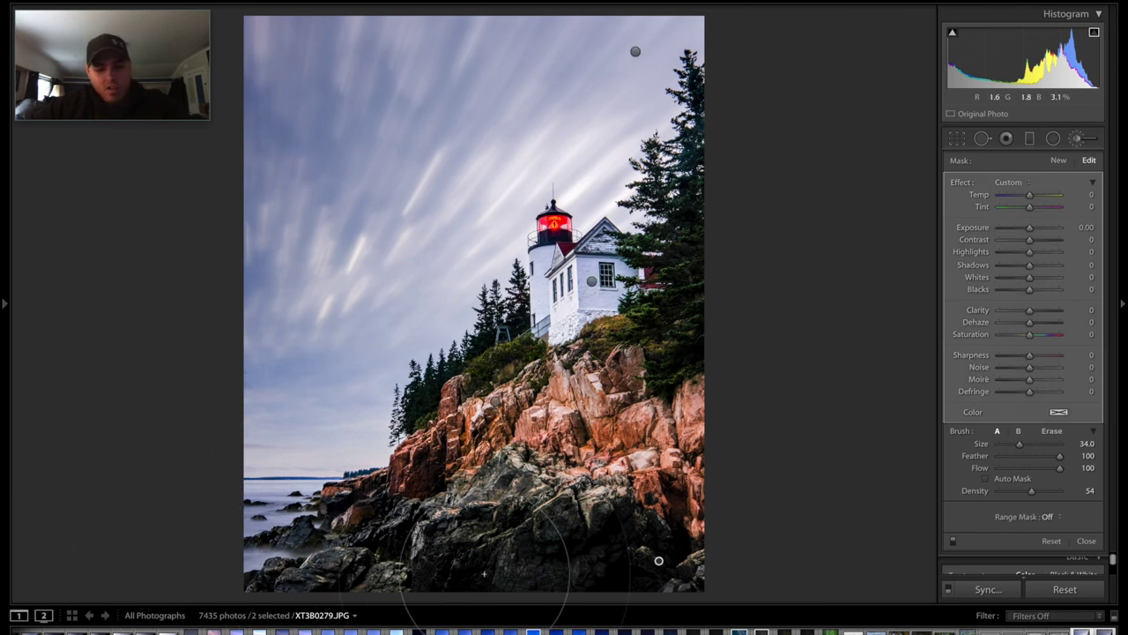
pyautogui.press('o')
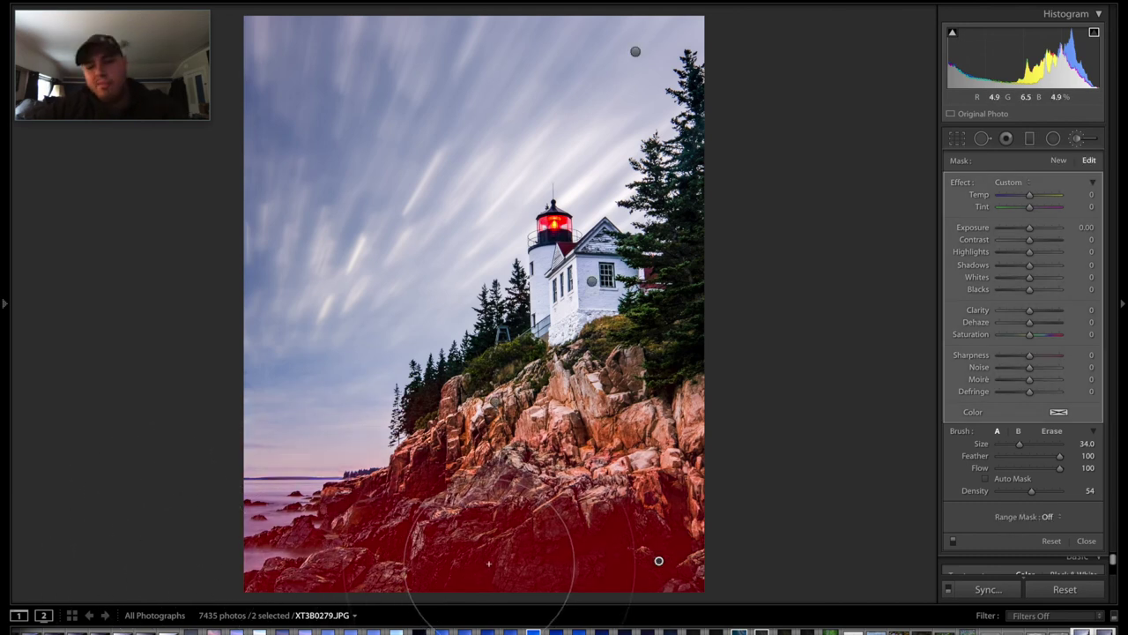
pyautogui.press('o')
pyautogui.moveTo(1029, 271); pyautogui.dragTo(1036, 268)
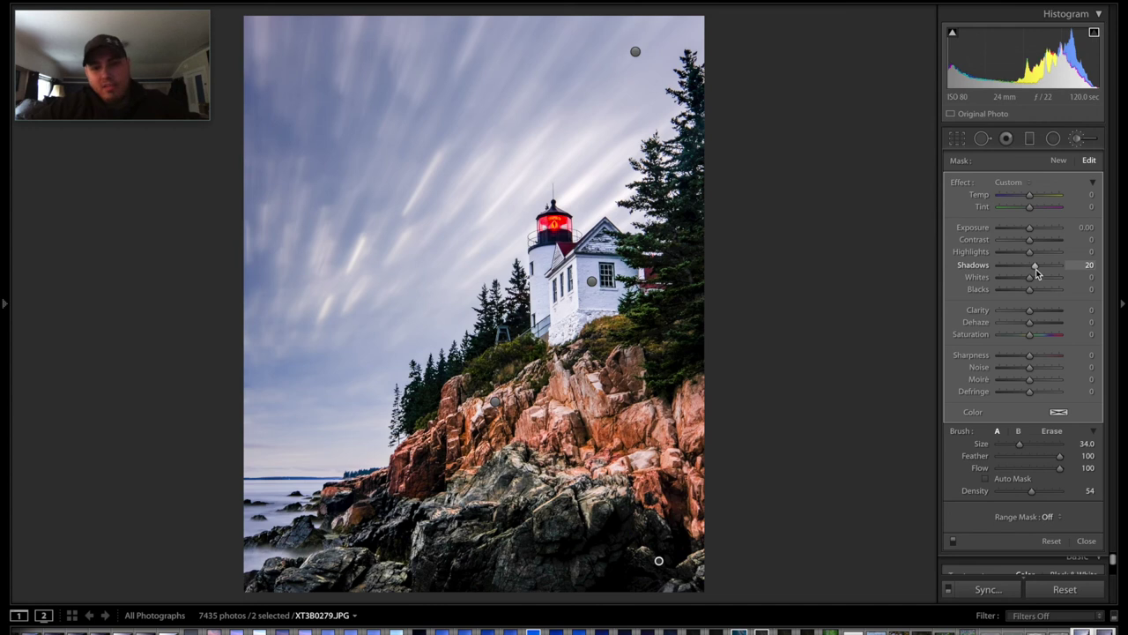
pyautogui.press('k')
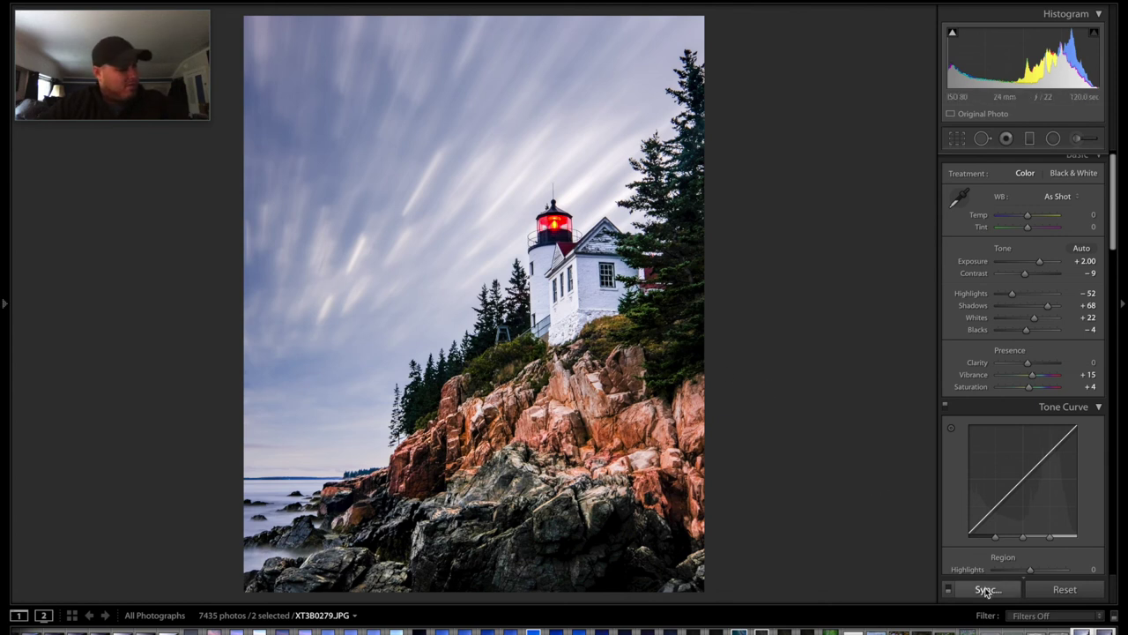
# - Reset the darker virtual copy's edits and compare the unedited photo side by side with the finished edit
pyautogui.press('Right')
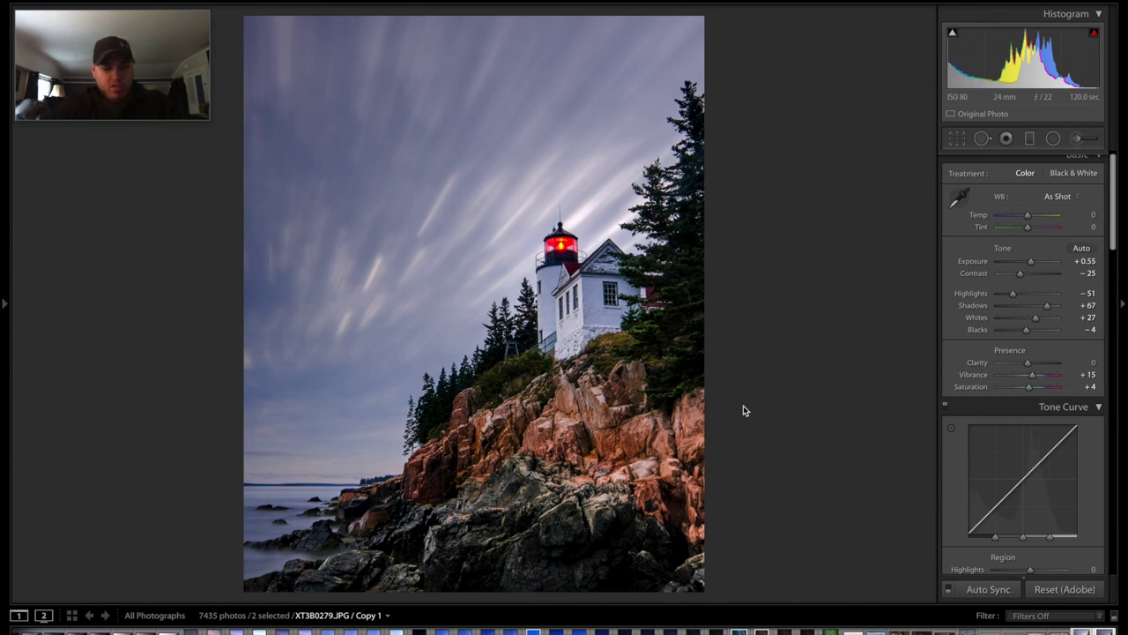
pyautogui.hotkey('ctrl', 'shift', 'r')
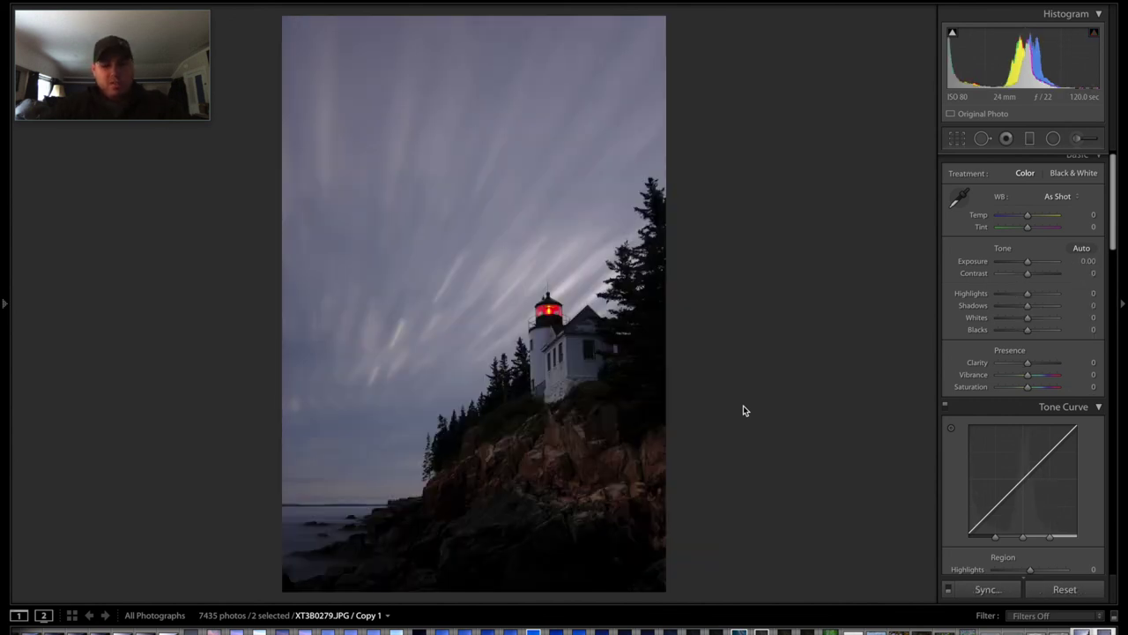
pyautogui.press('Left')
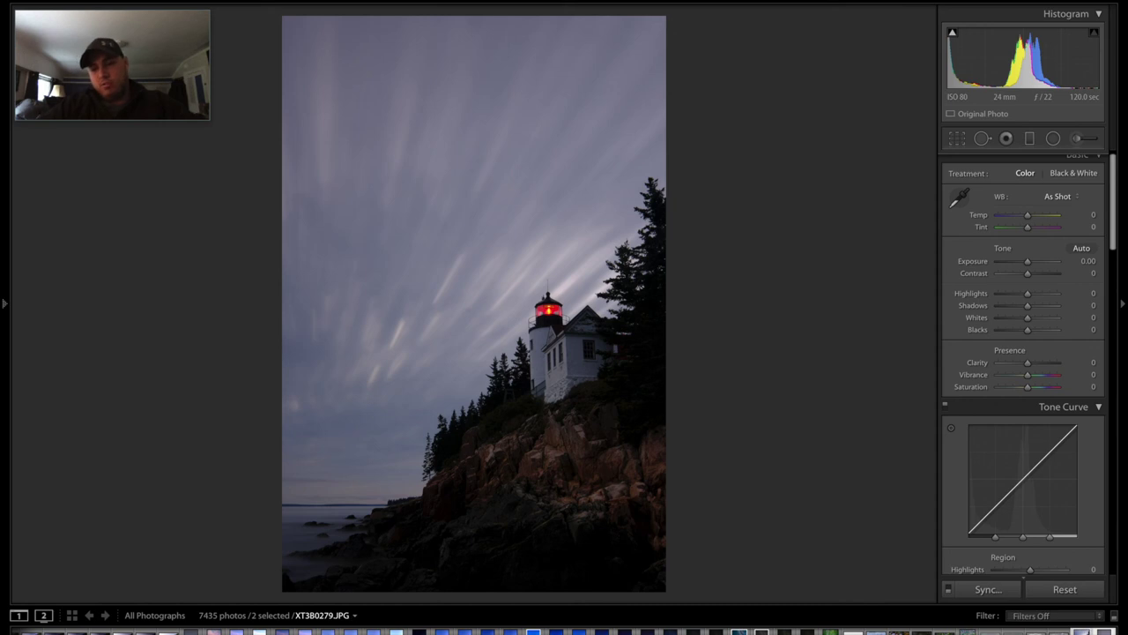
pyautogui.press('c')
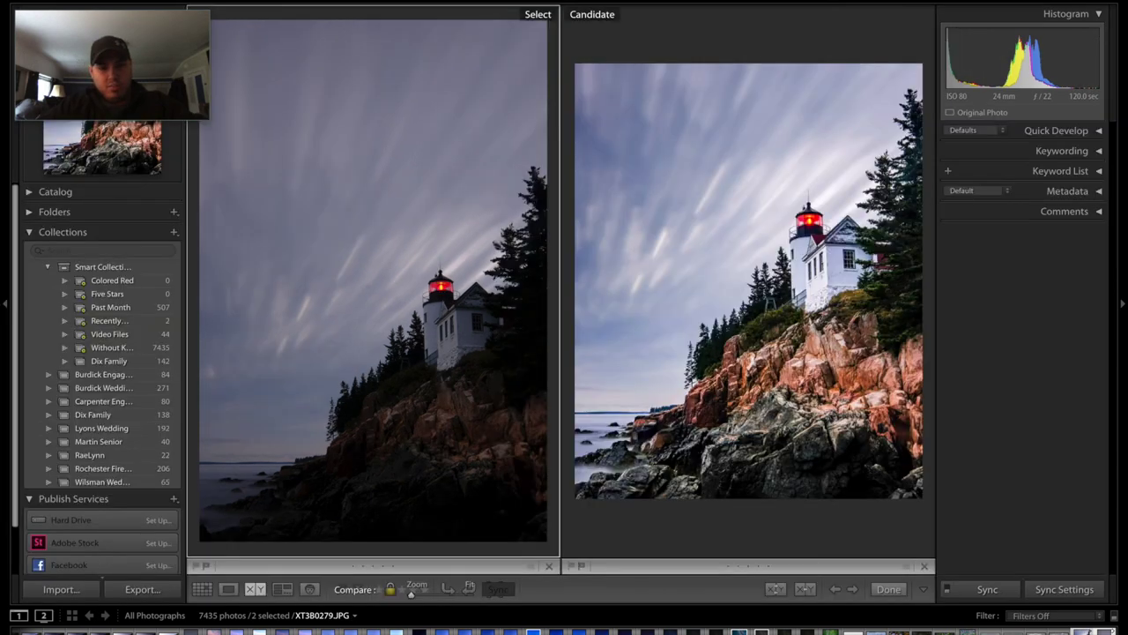